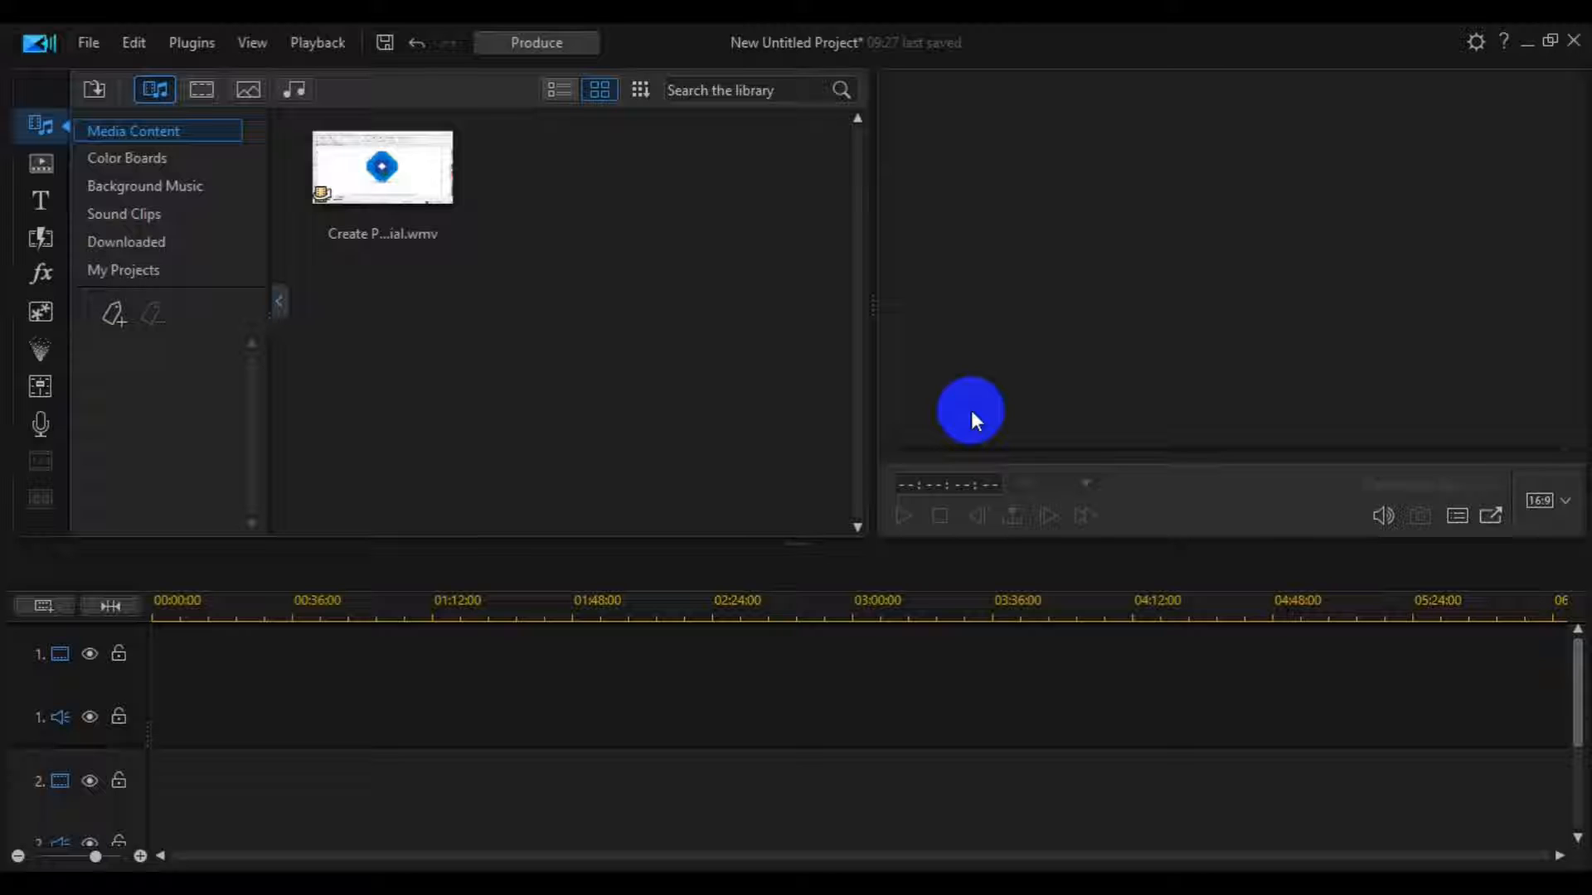
- Add the Create Professional 3D Logo tutorial clip from the media library to the start of video track 1
{"action": "left_click", "coordinate": [398, 209]}
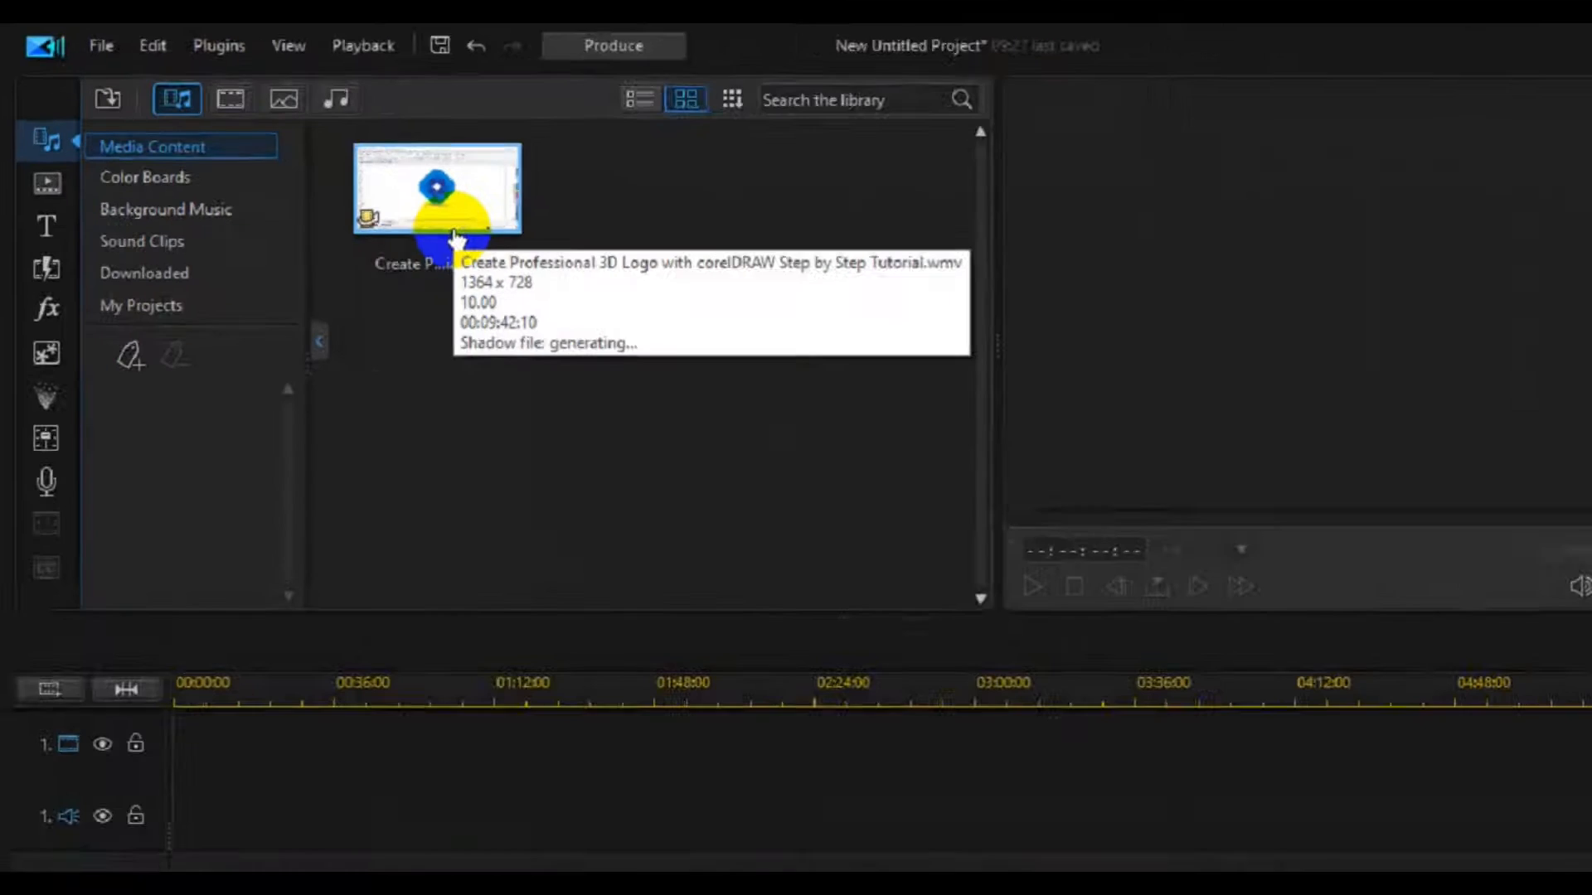
{"action": "mouse_move", "coordinate": [394, 206]}
{"action": "left_mouse_down"}
{"action": "mouse_move", "coordinate": [302, 543]}
{"action": "mouse_move", "coordinate": [220, 681]}
{"action": "mouse_move", "coordinate": [157, 689]}
{"action": "left_mouse_up"}
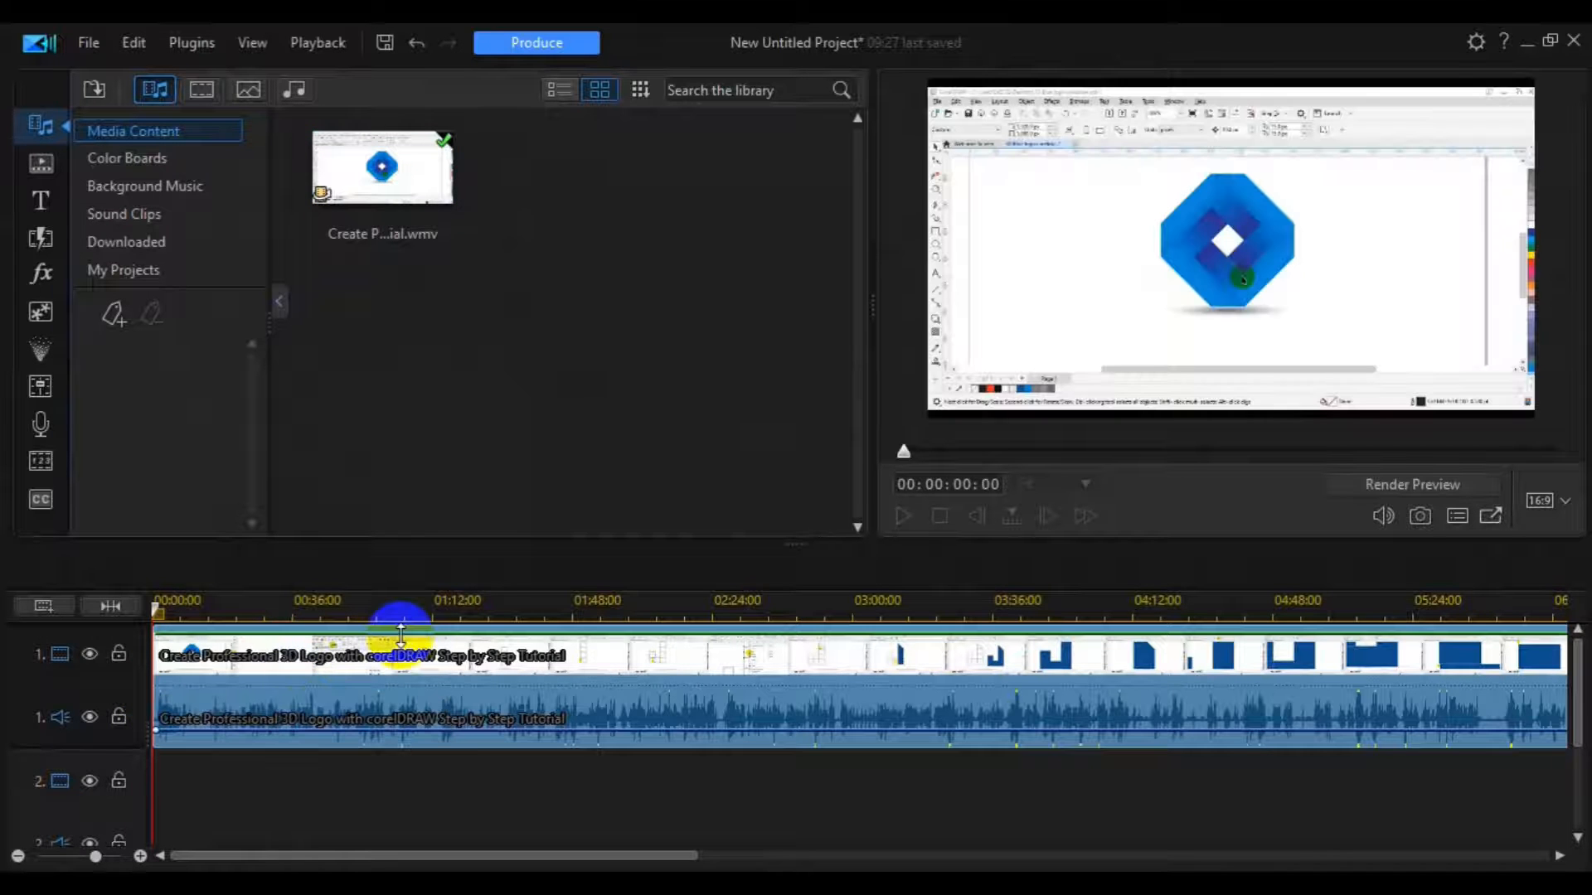
{"action": "left_click", "coordinate": [400, 635]}
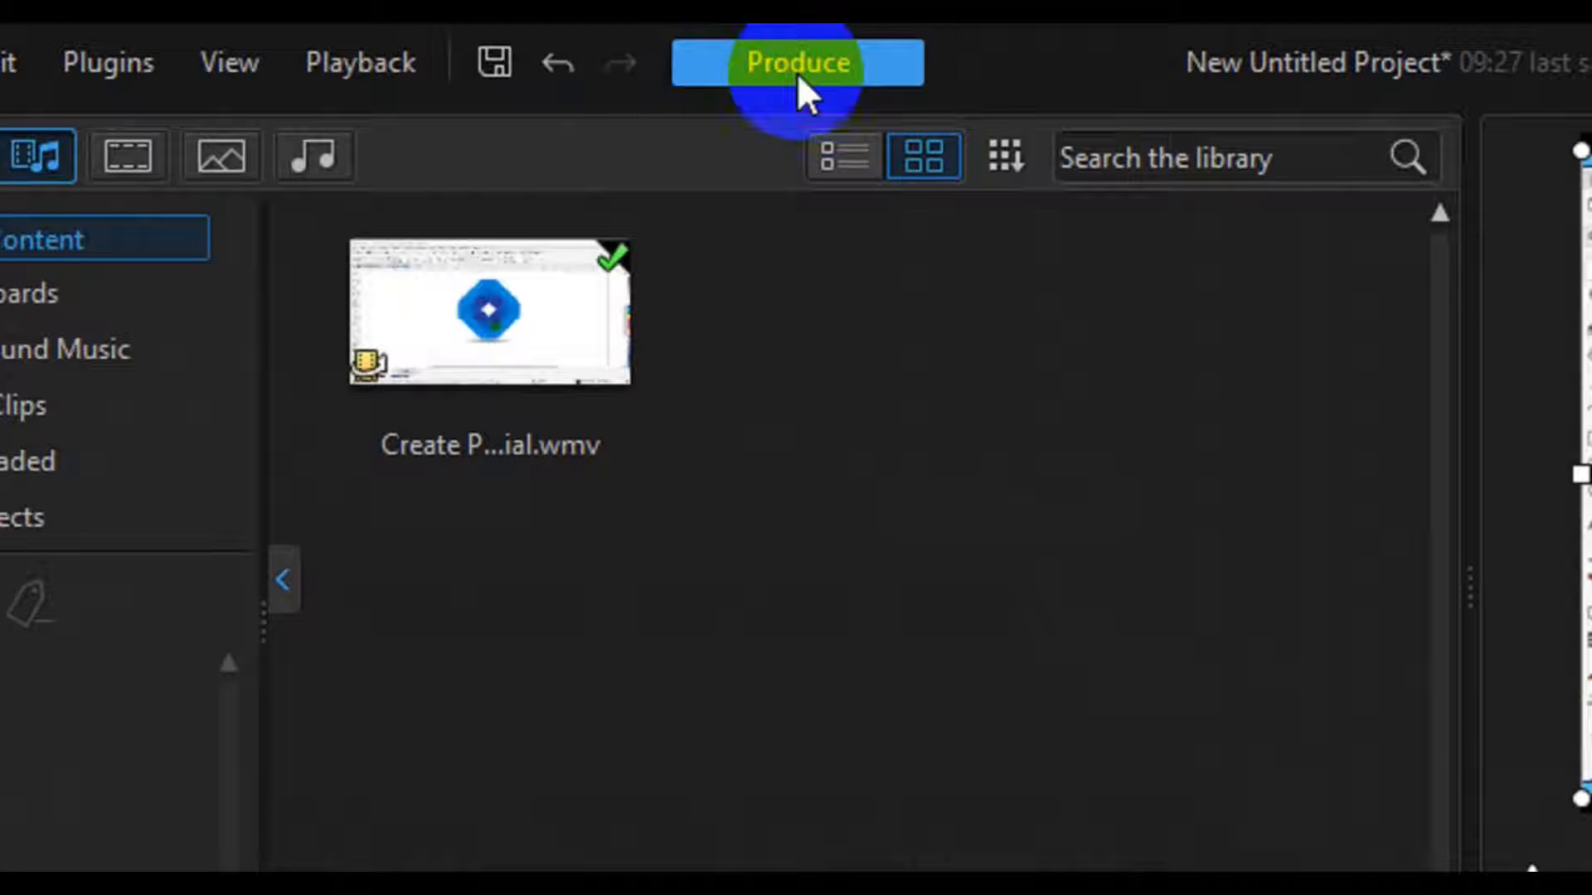
- Start producing the project as an H.264 AVC MP4 file with the MPEG-4 1920 x 1080/25p (16 Mbps) quality profile
{"action": "left_click", "coordinate": [798, 72]}
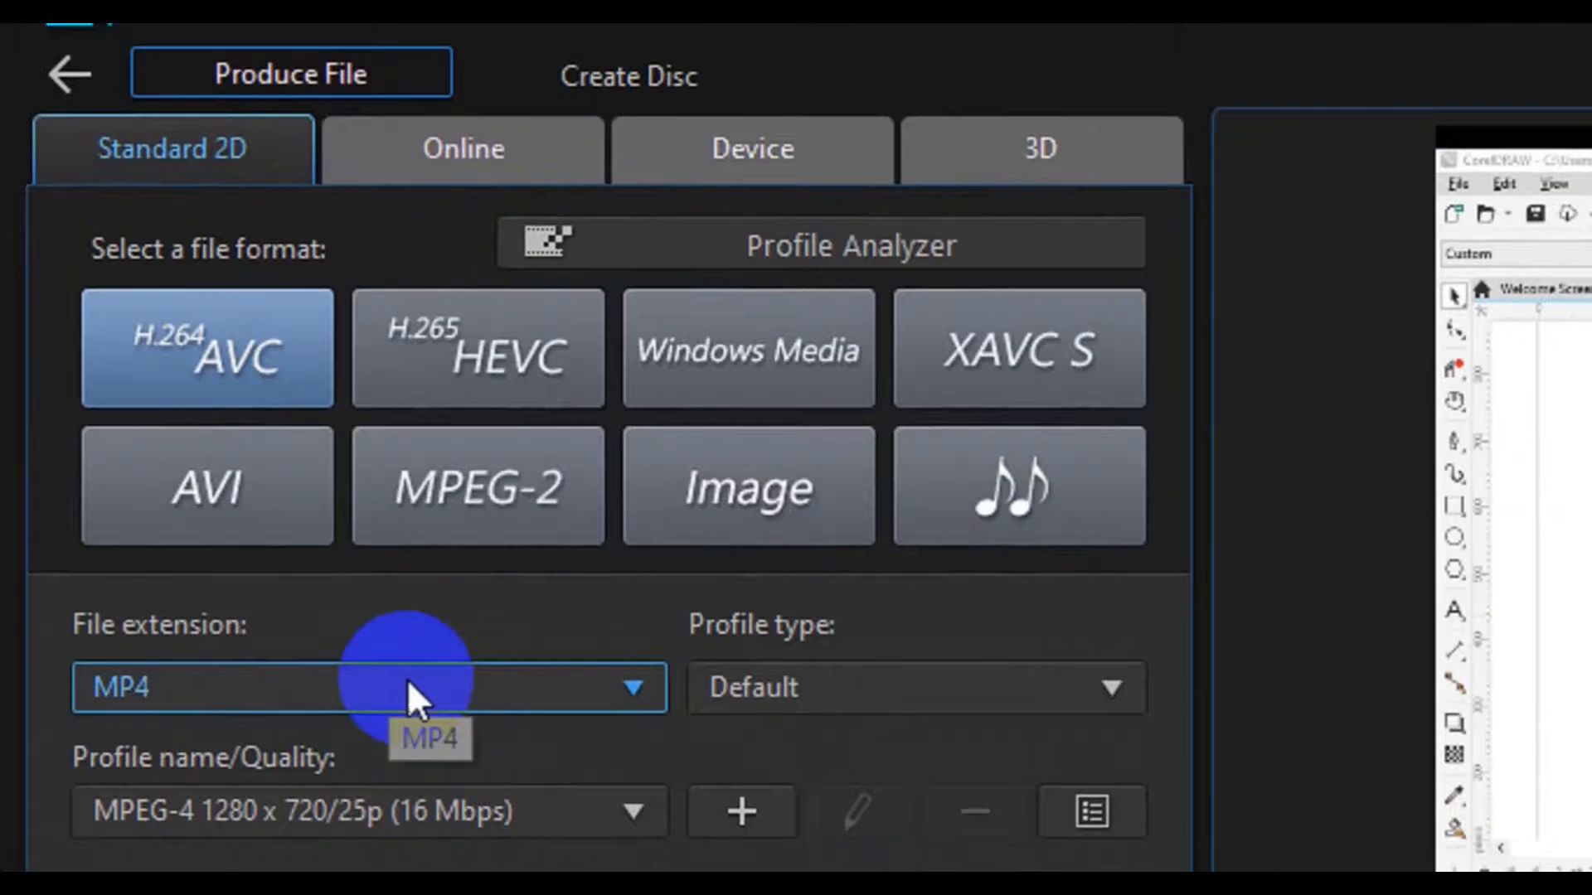
{"action": "left_click", "coordinate": [471, 670]}
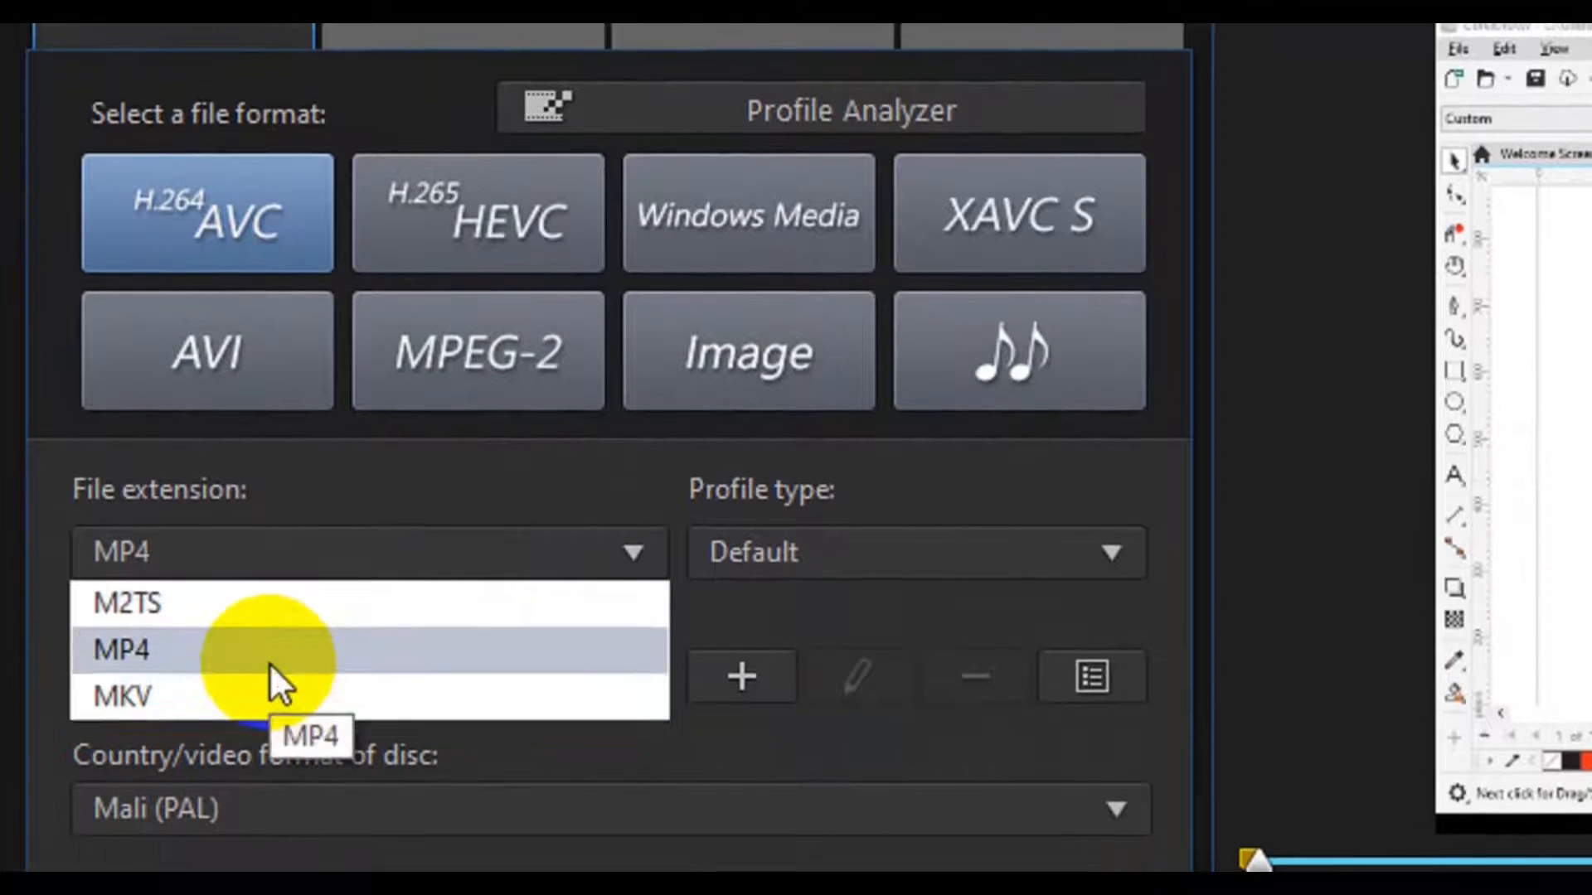
{"action": "left_click", "coordinate": [270, 752]}
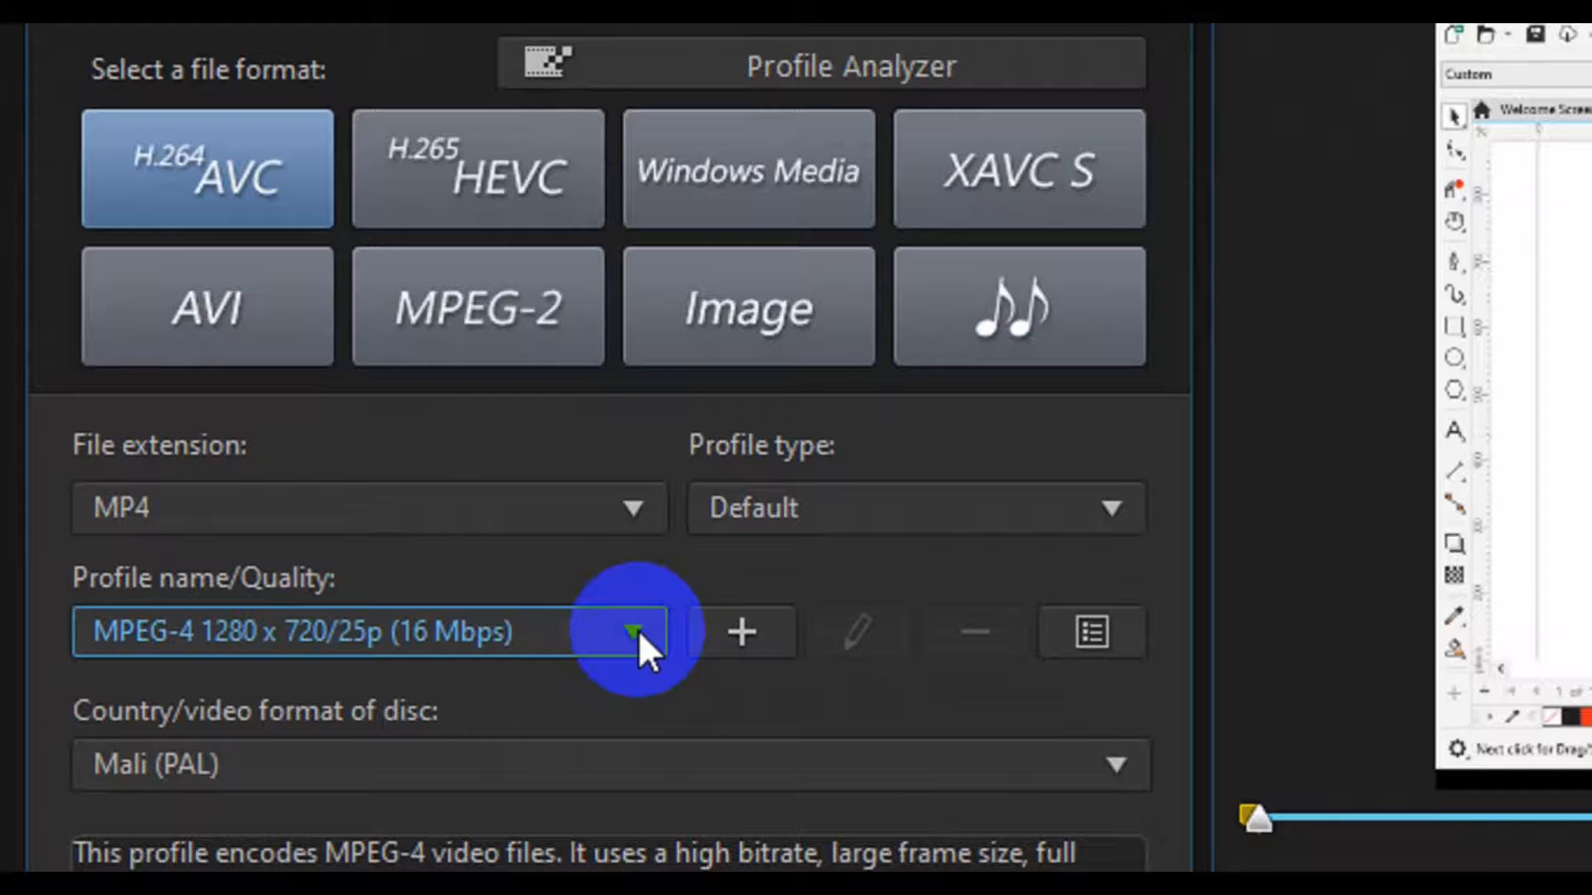
{"action": "left_click", "coordinate": [638, 629]}
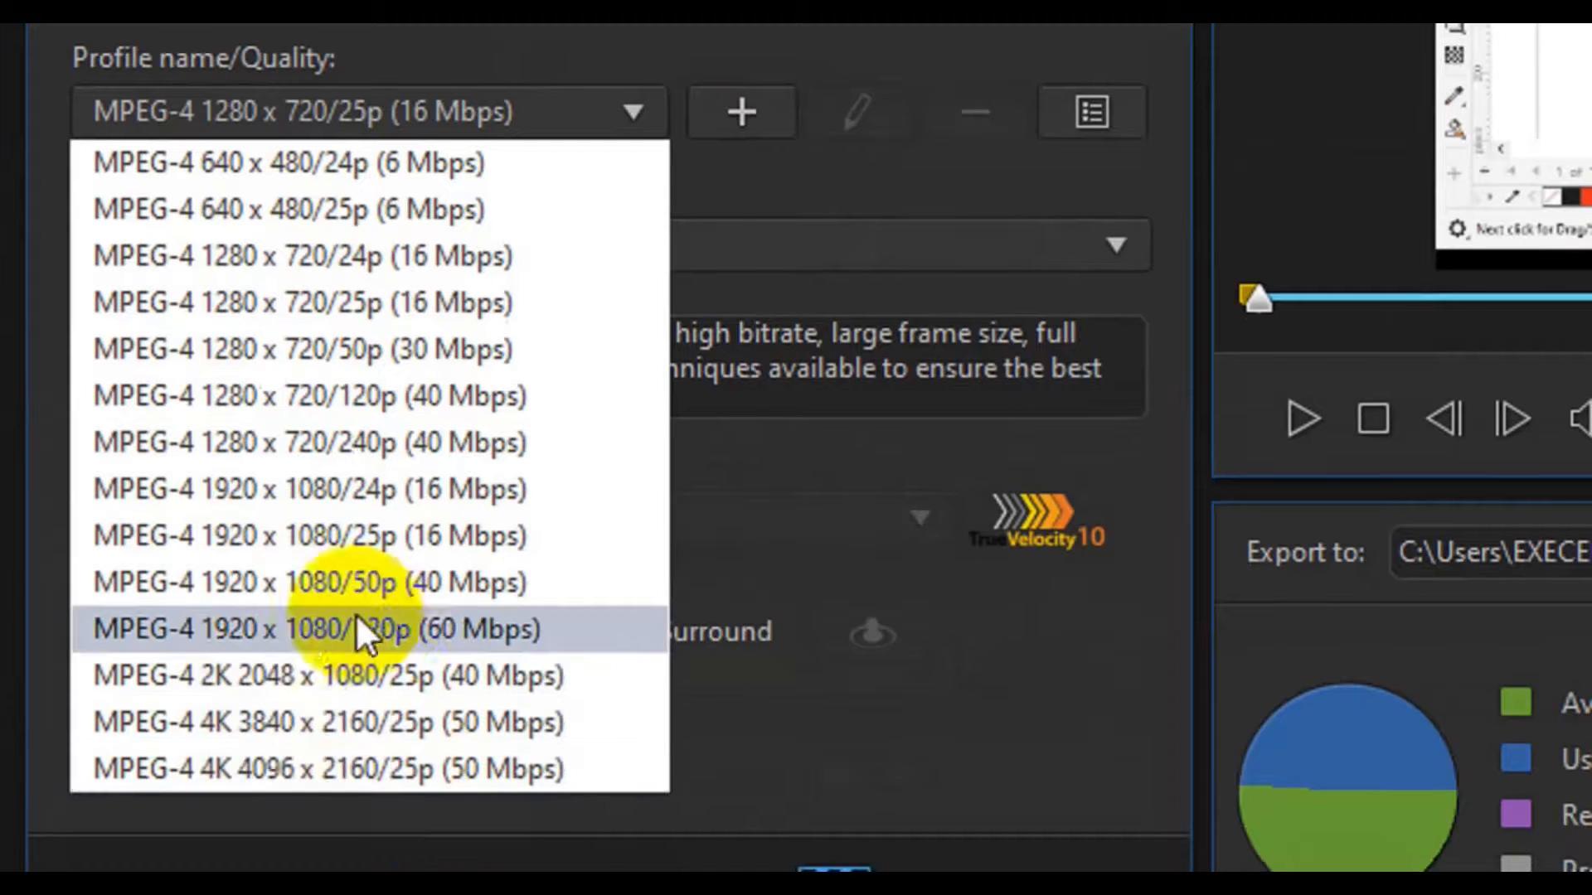
{"action": "left_click", "coordinate": [428, 539]}
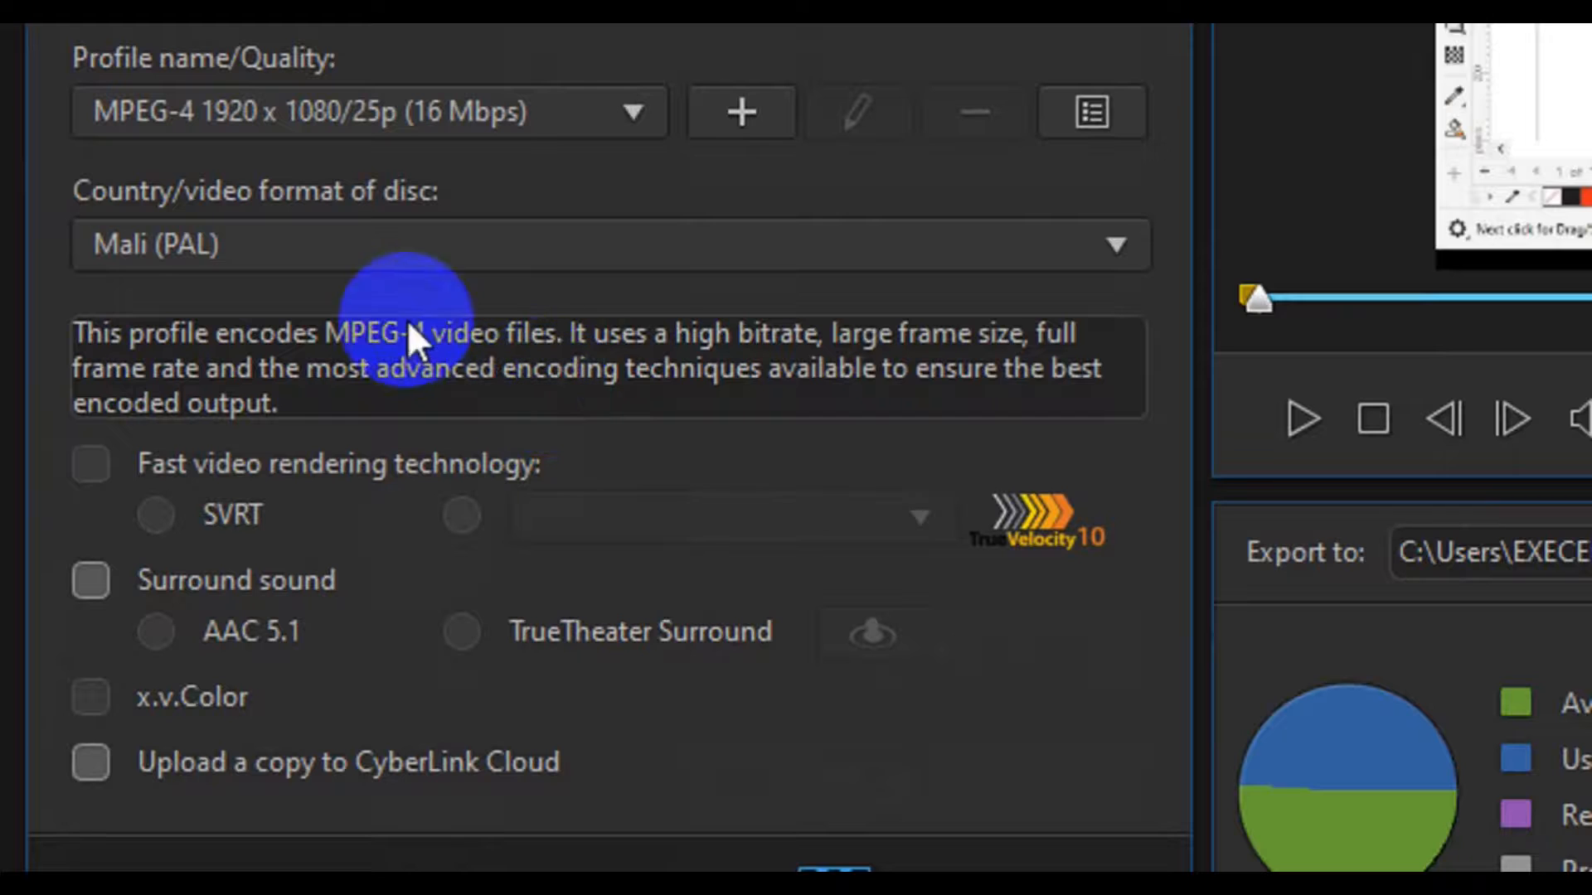
- Set the country/video format of disc to Nigeria (PAL)
{"action": "left_click", "coordinate": [502, 252]}
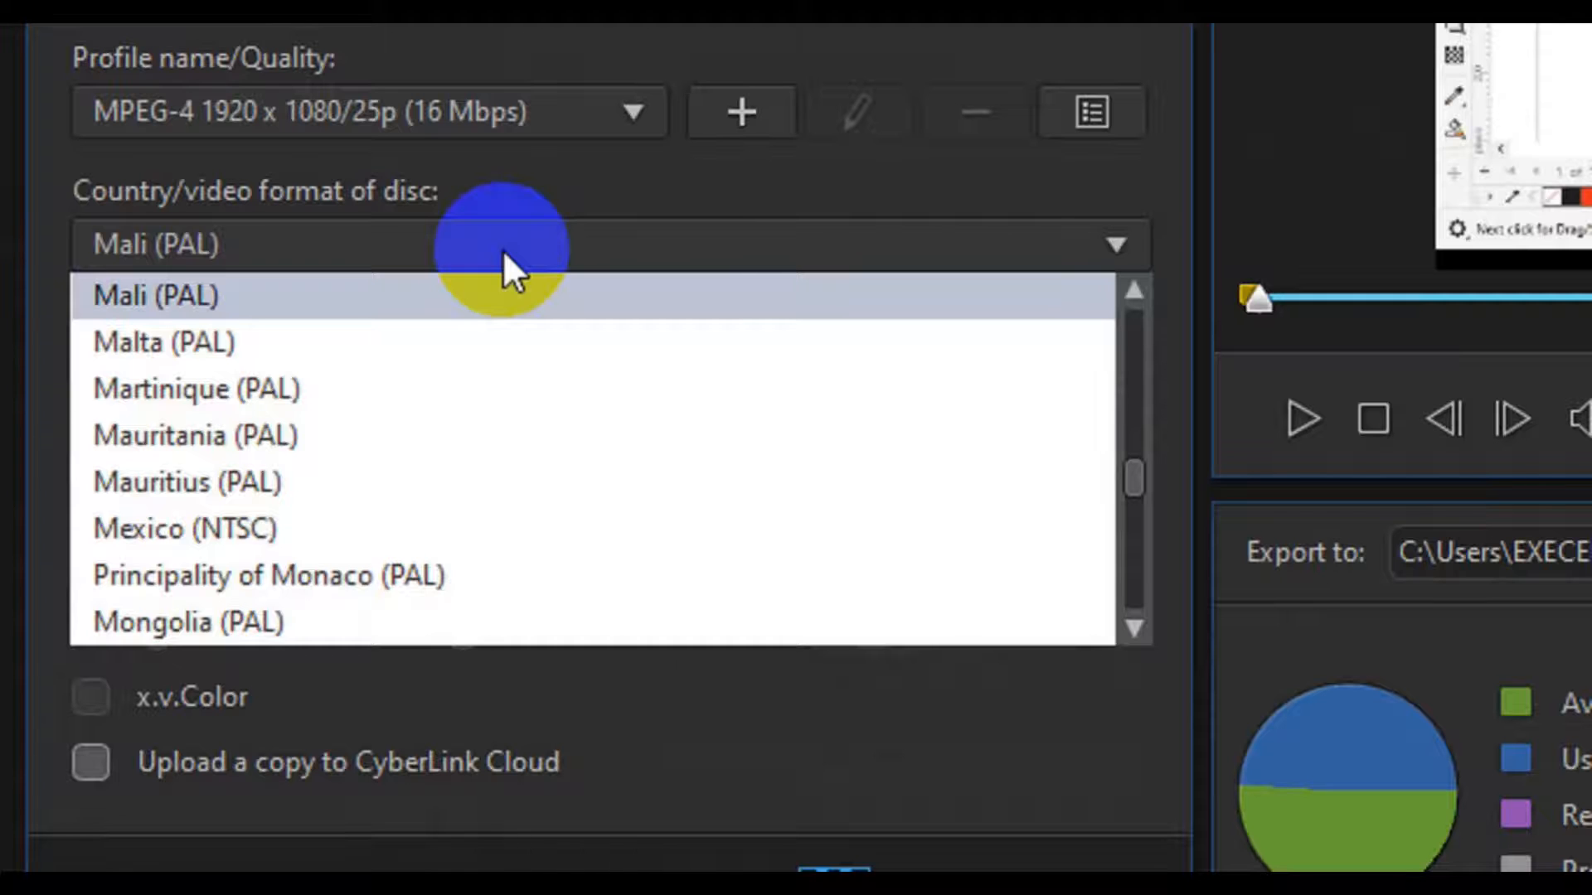
{"action": "left_click", "coordinate": [1141, 556]}
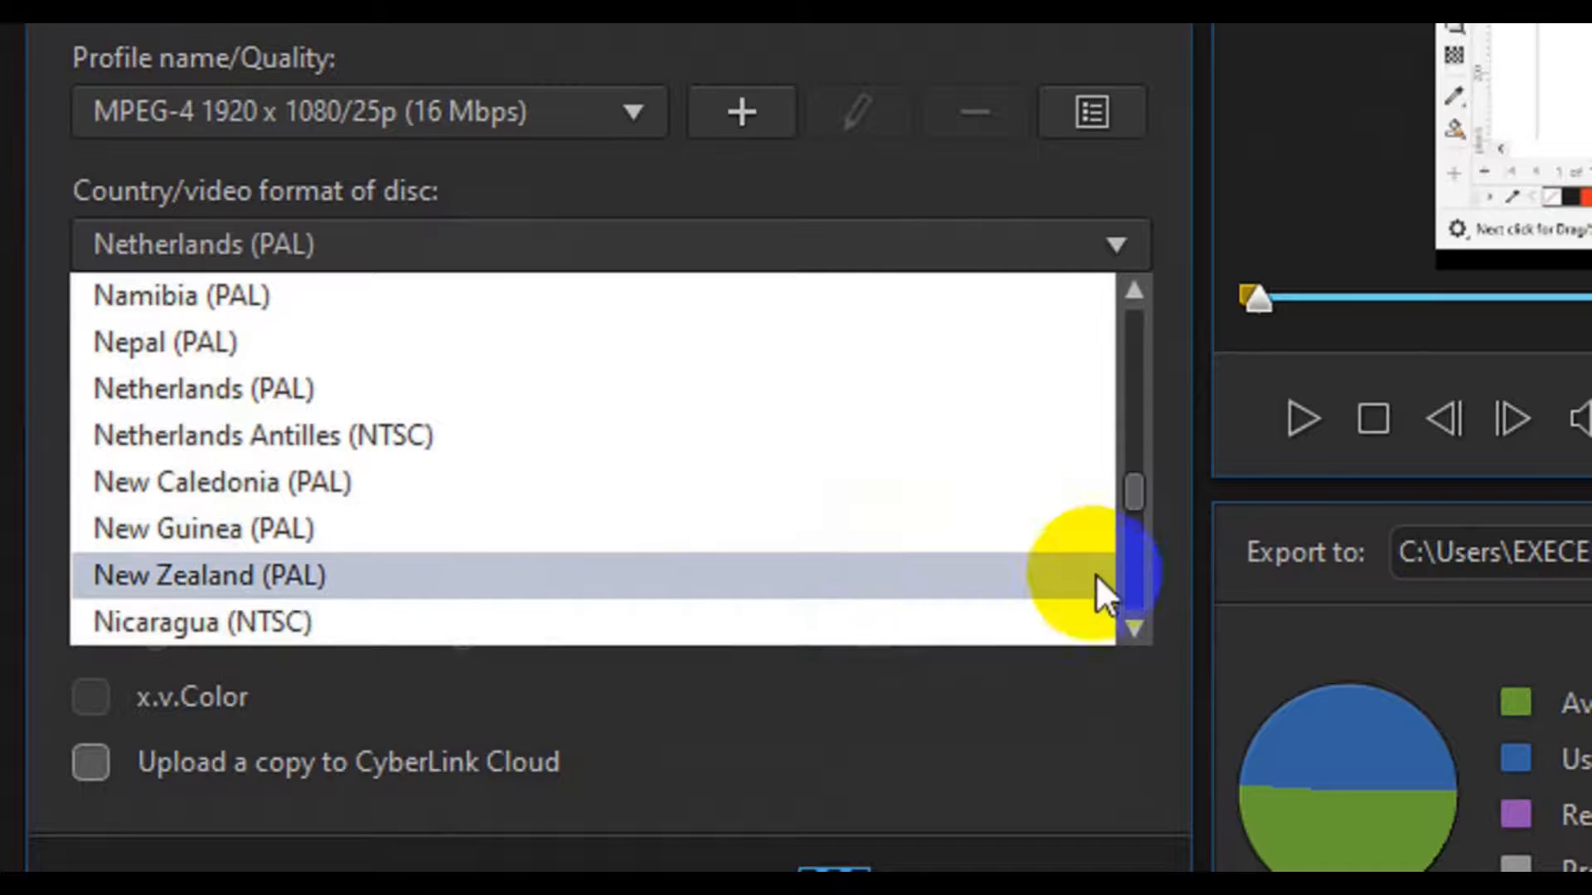
{"action": "left_click", "coordinate": [1132, 628]}
{"action": "left_click", "coordinate": [1133, 628]}
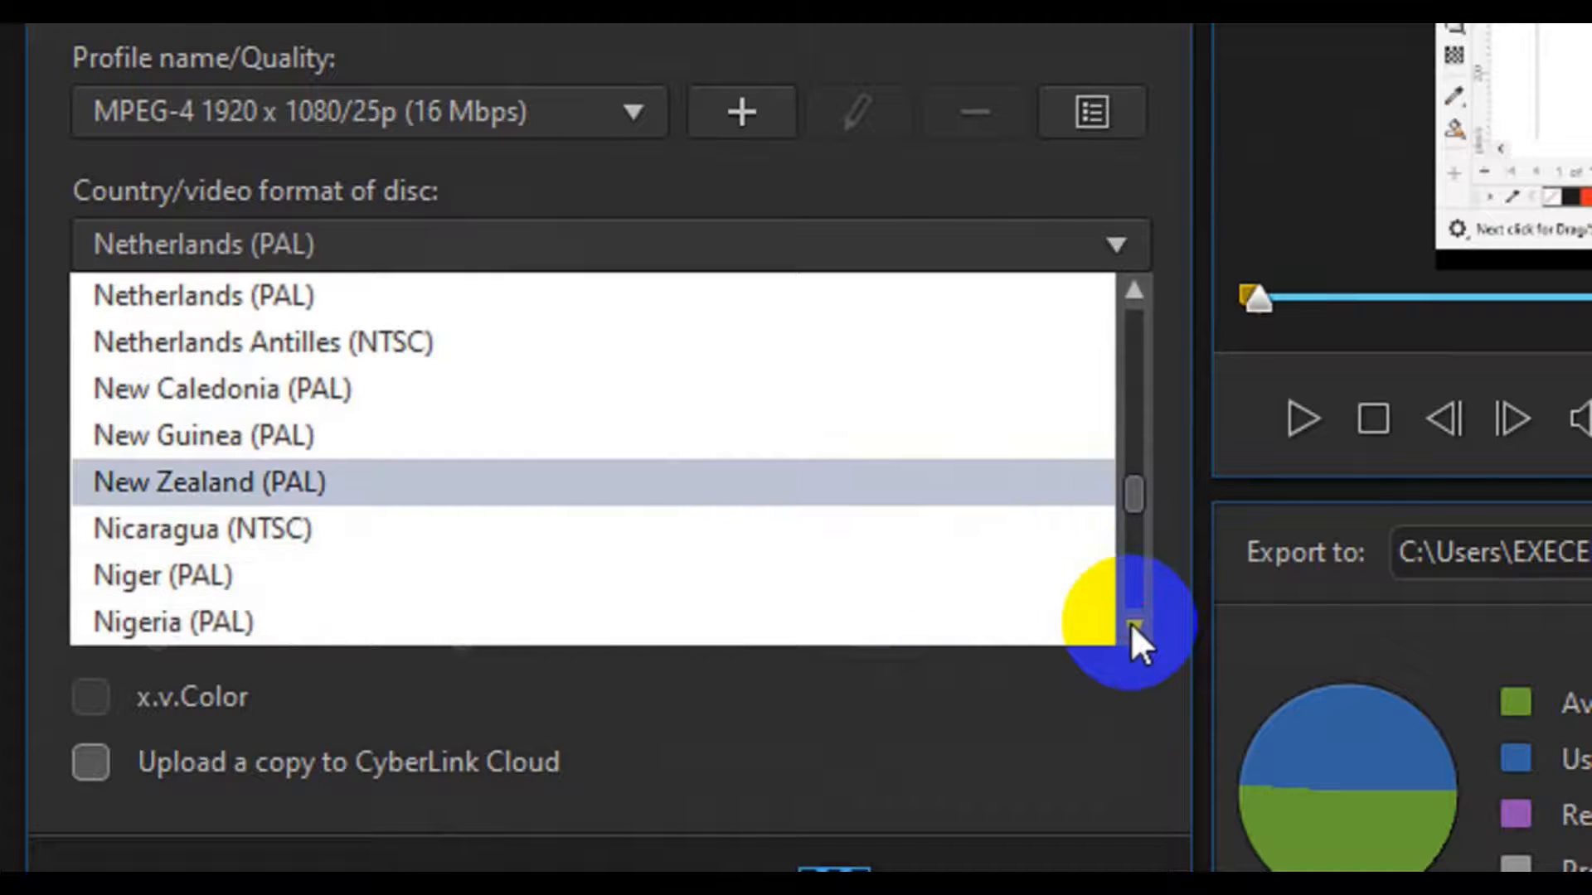
{"action": "left_click", "coordinate": [576, 612]}
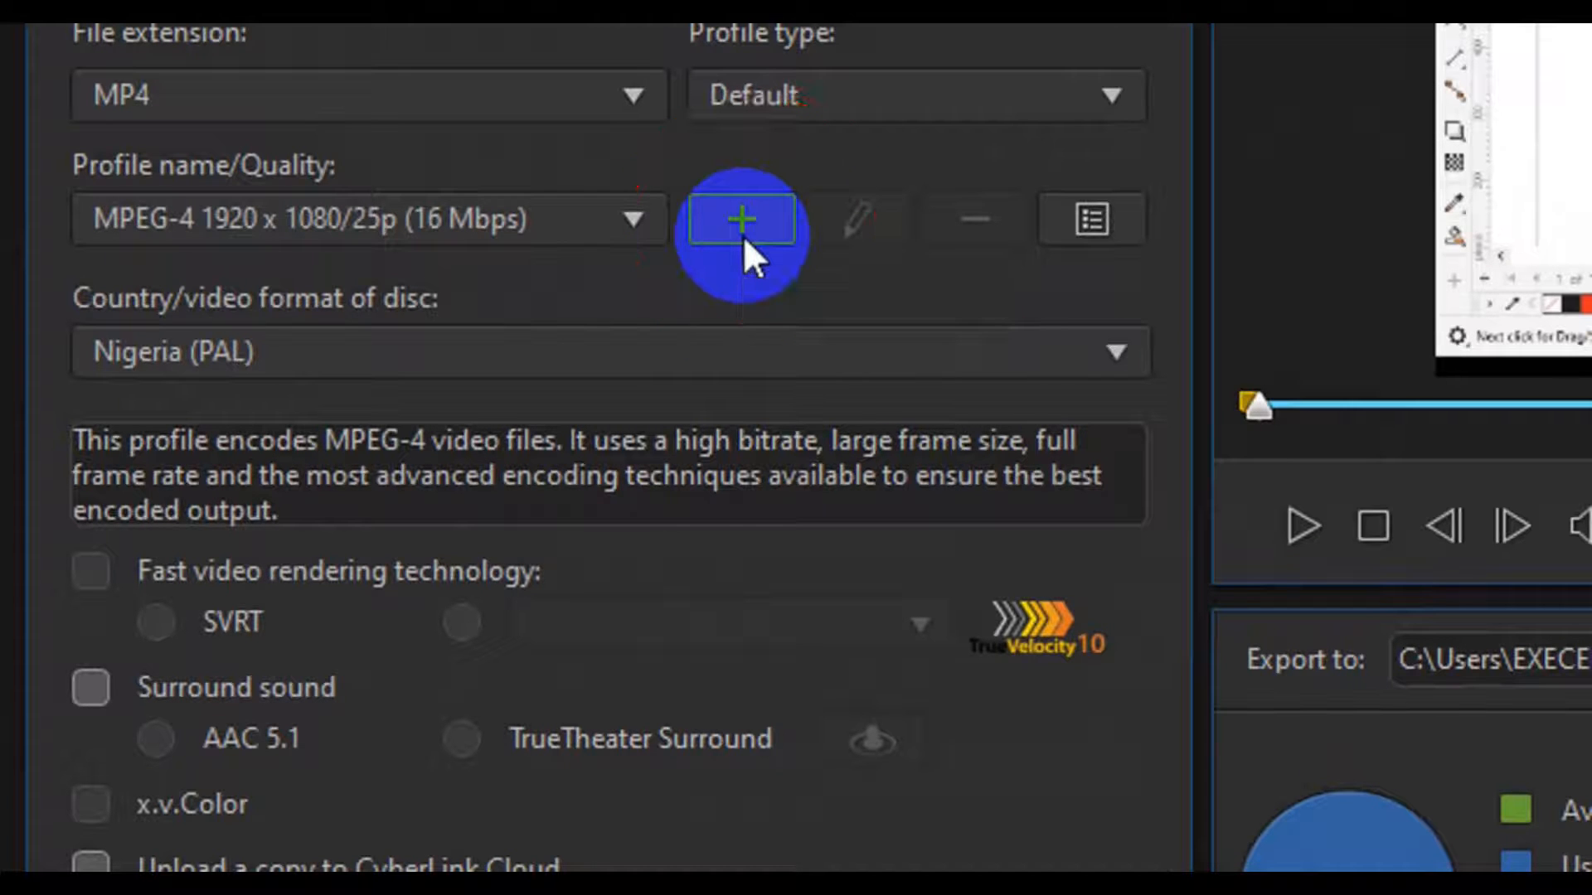
- Create a new custom quality profile, name it YouTube Format and go to its video settings
{"action": "left_click", "coordinate": [744, 235]}
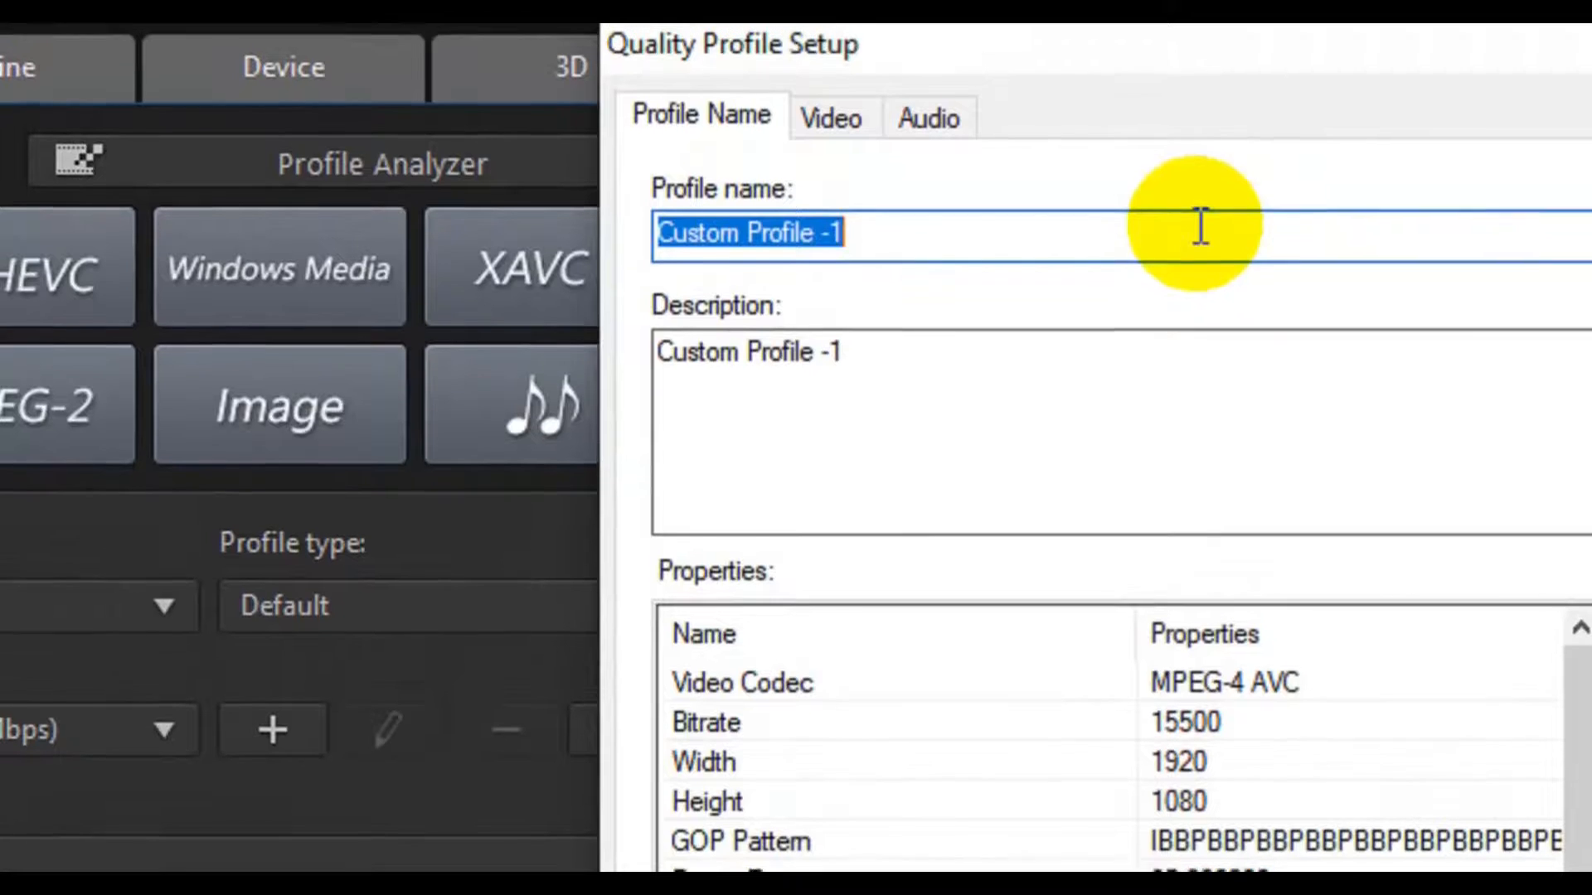
{"action": "type", "text": "You"}
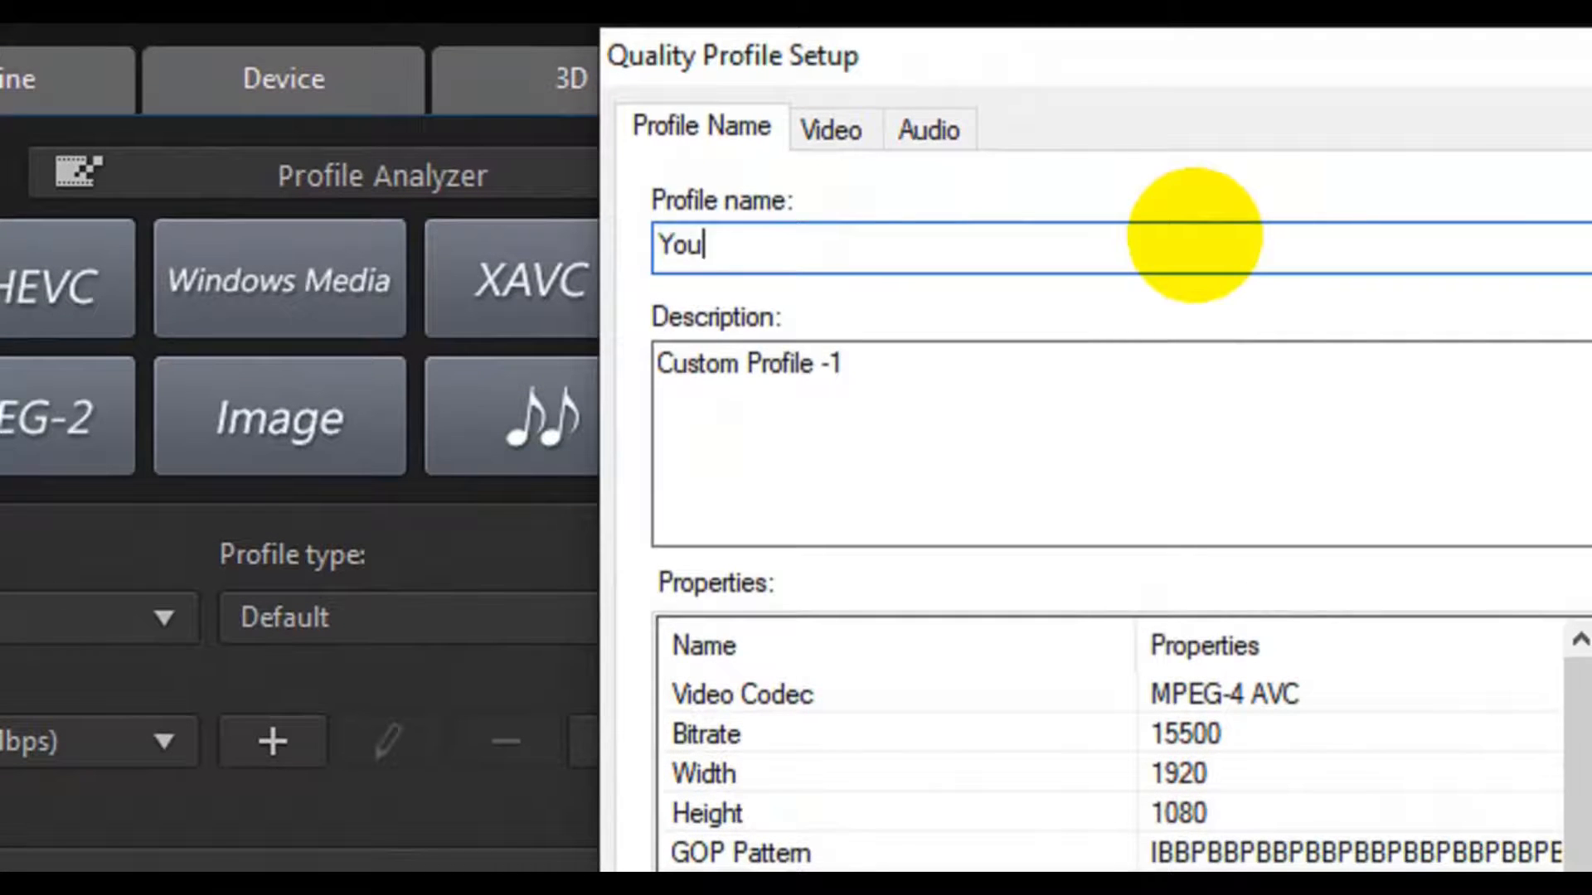
{"action": "type", "text": "Tube For"}
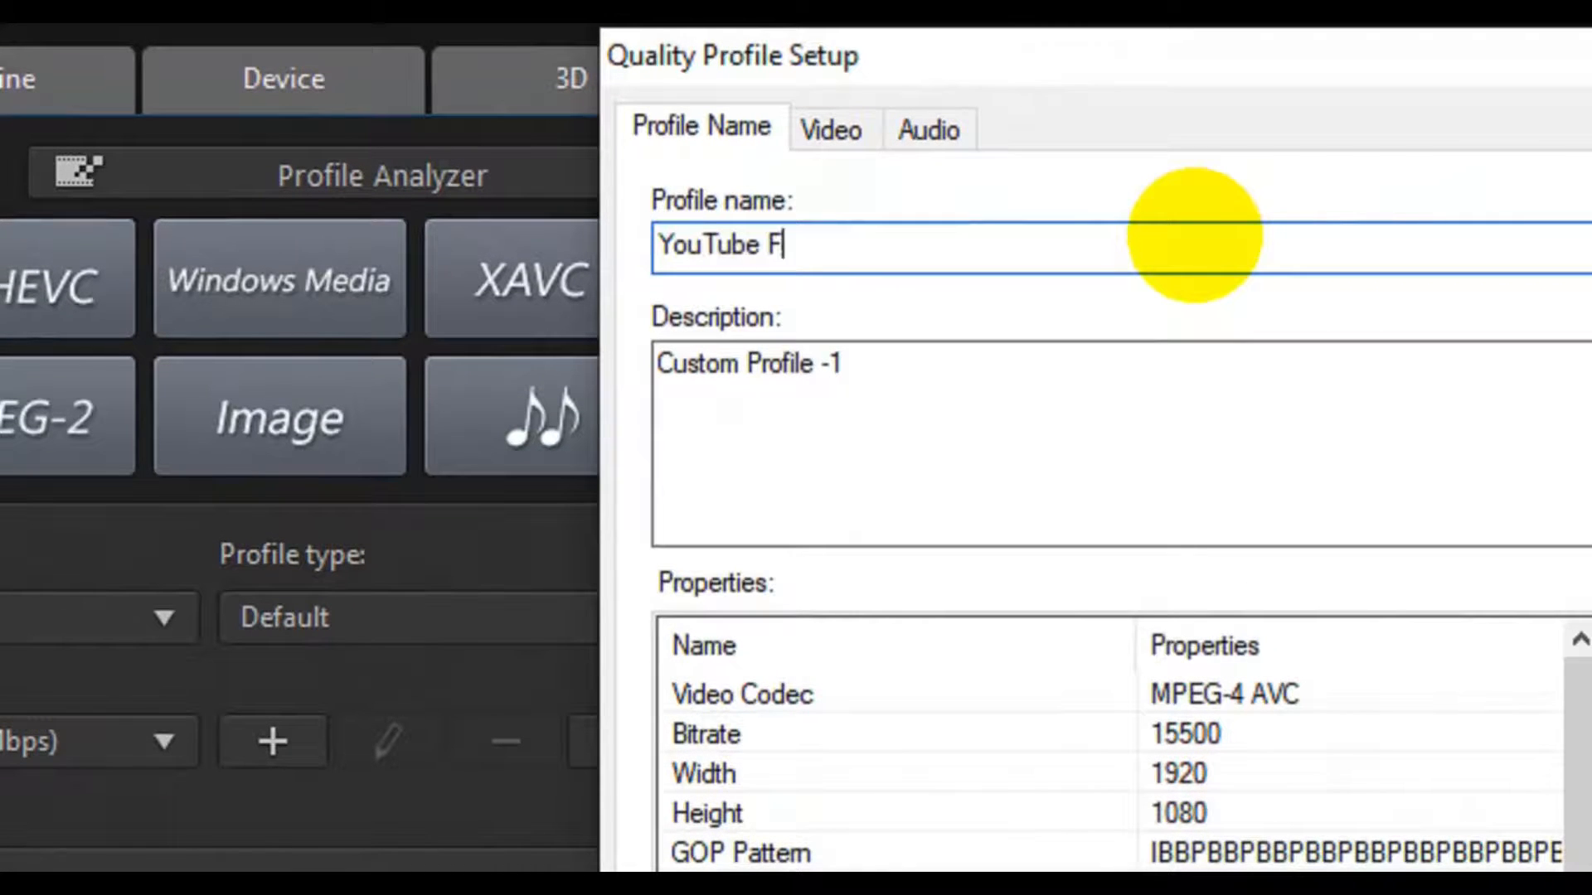
{"action": "type", "text": "mat"}
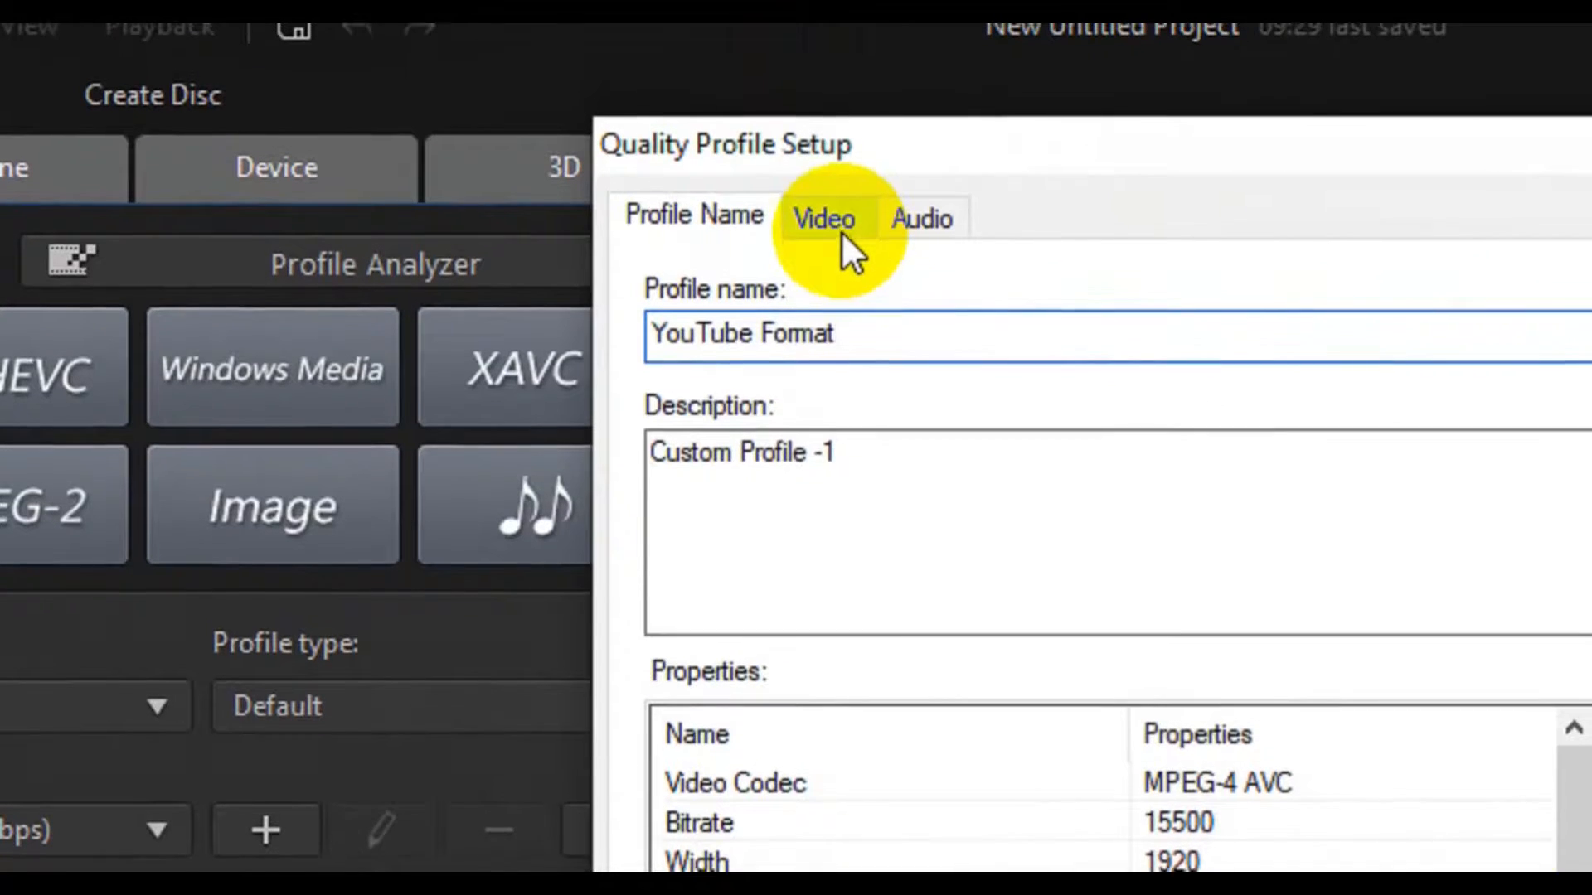
{"action": "left_click", "coordinate": [838, 175]}
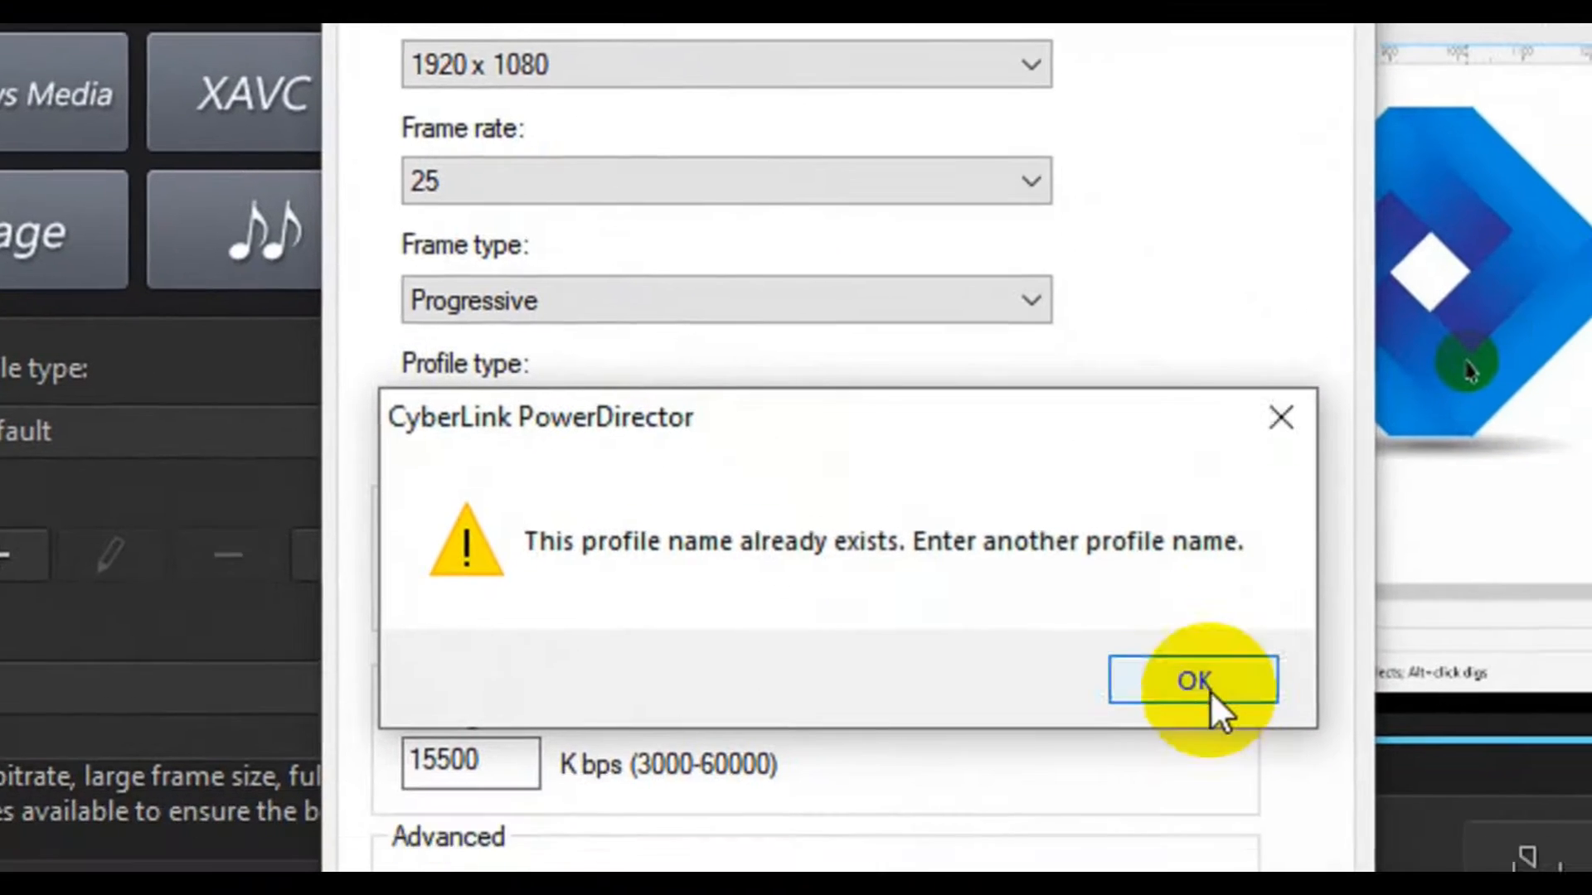
- Dismiss the profile name warning and rename the custom quality profile as YouTube Format 02
{"action": "left_click", "coordinate": [1291, 786]}
{"action": "left_click", "coordinate": [425, 83]}
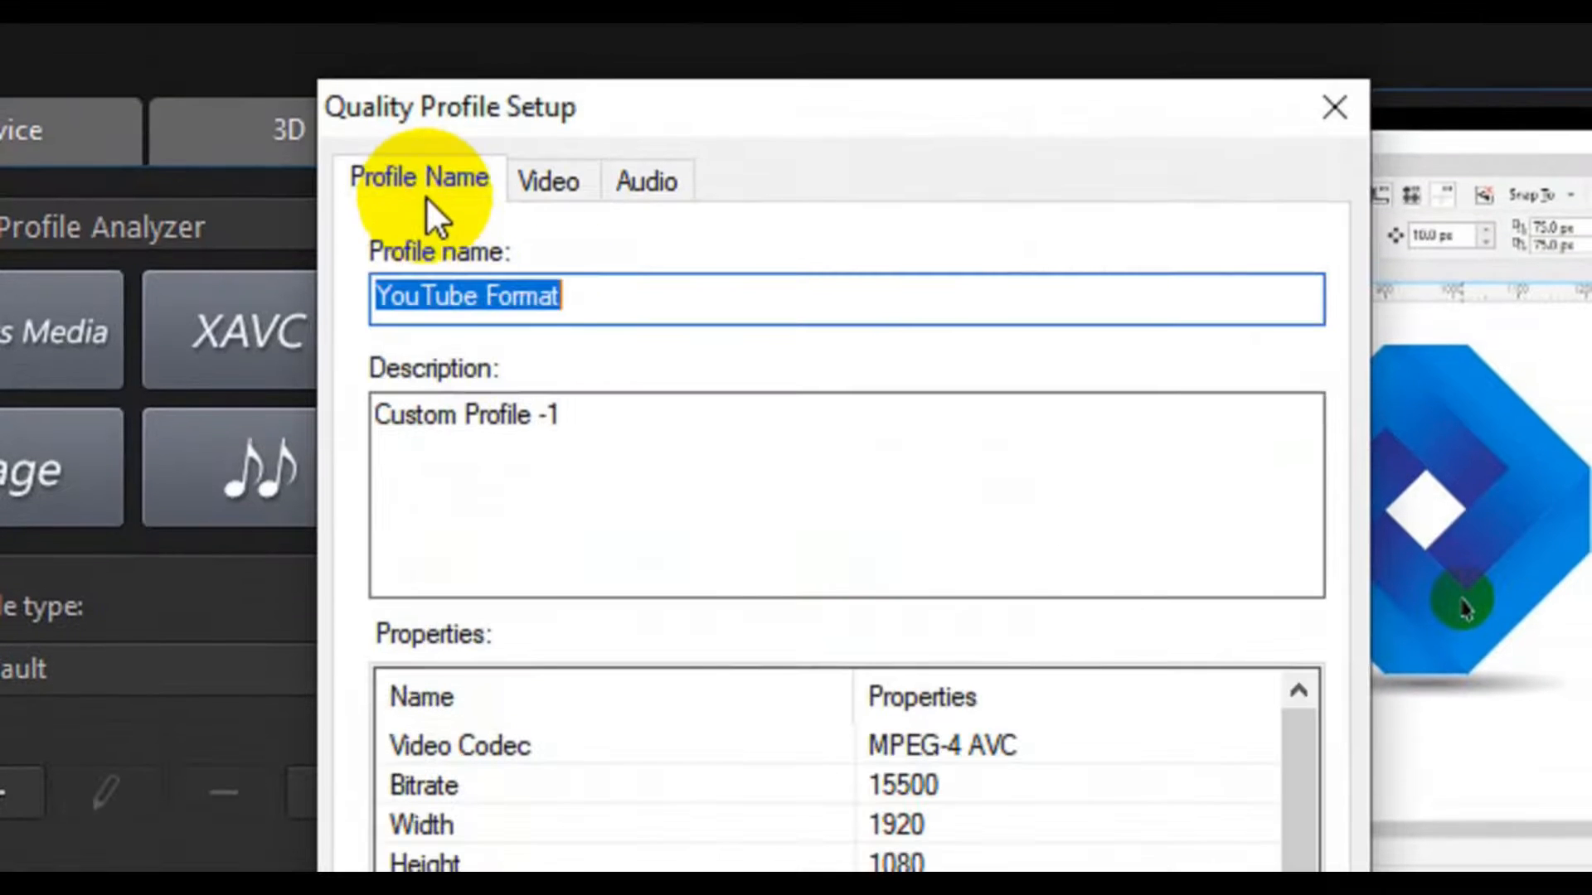
{"action": "left_click", "coordinate": [597, 298]}
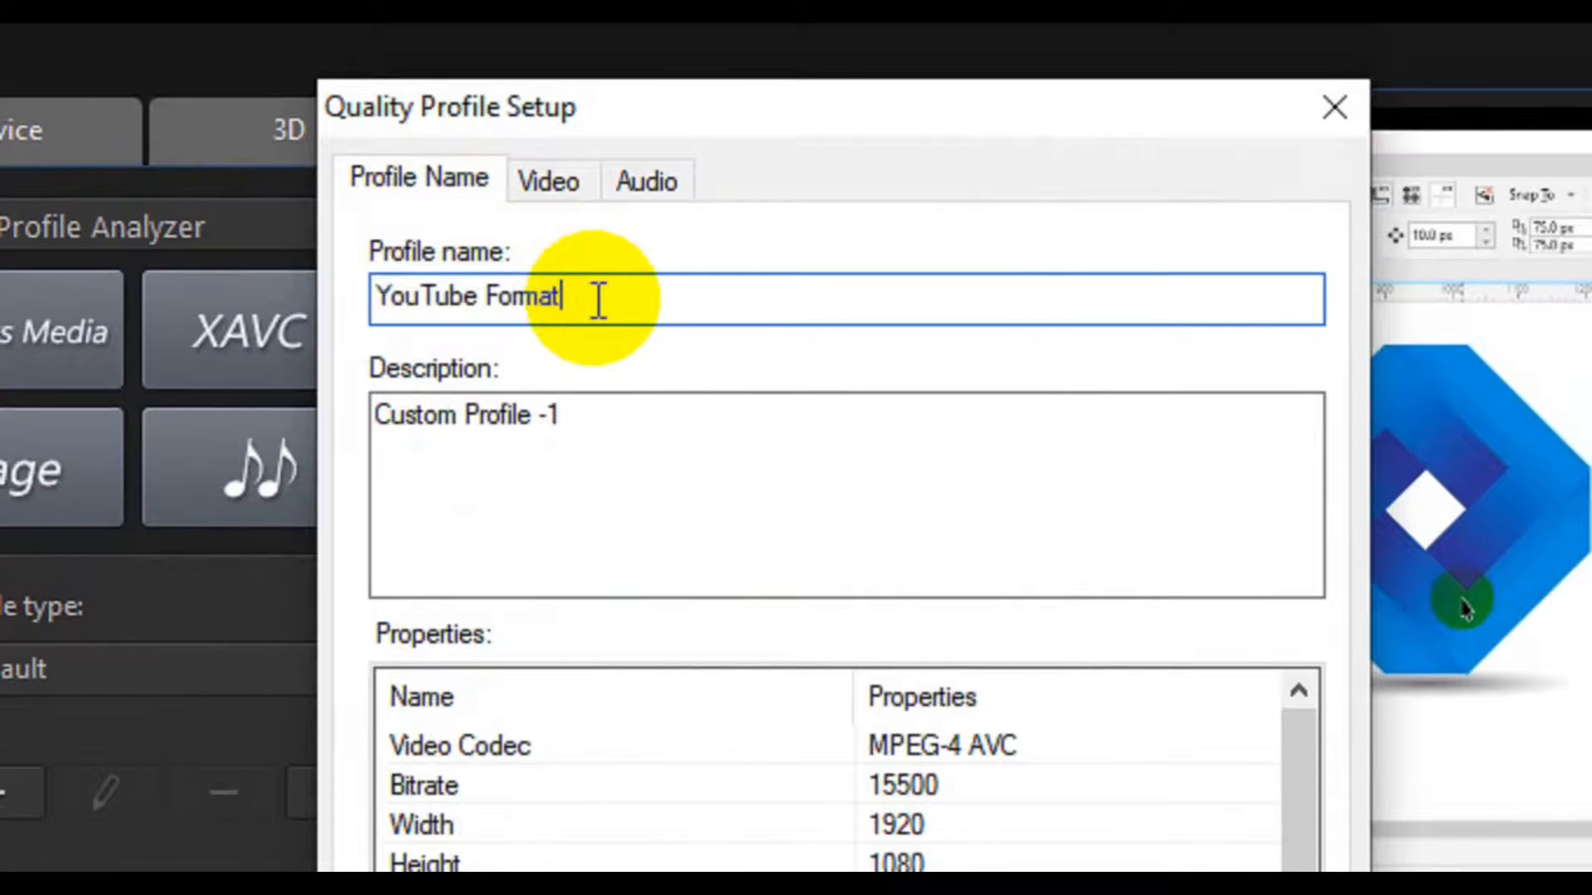
{"action": "type", "text": "02"}
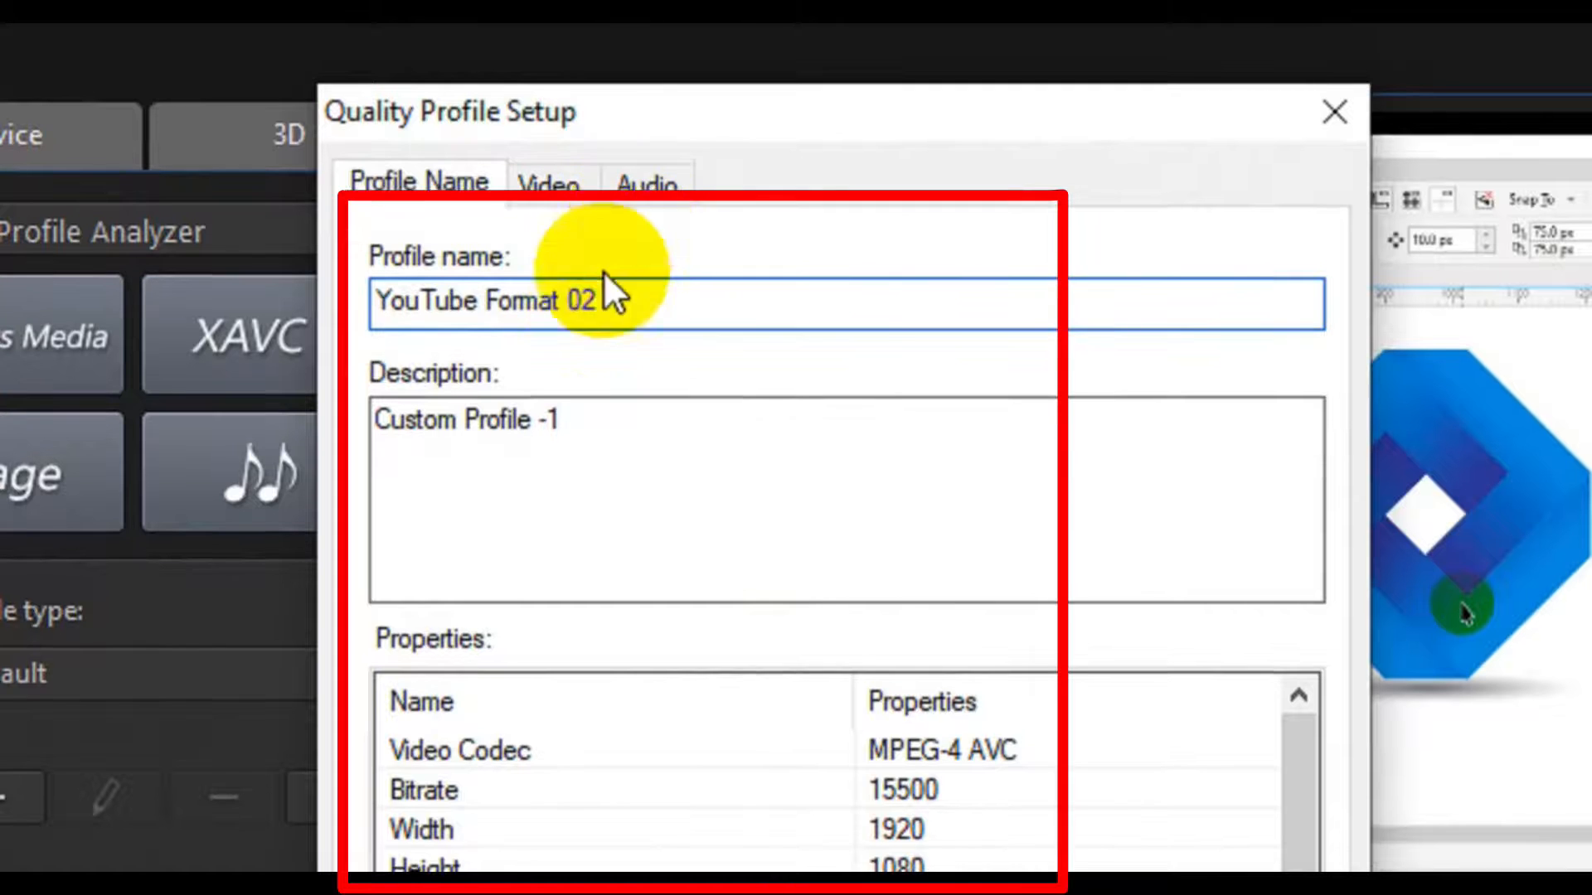
- Choose a 1920 x 1080 resolution and a frame rate of 30 in the custom profile's video settings
{"action": "left_click", "coordinate": [548, 184]}
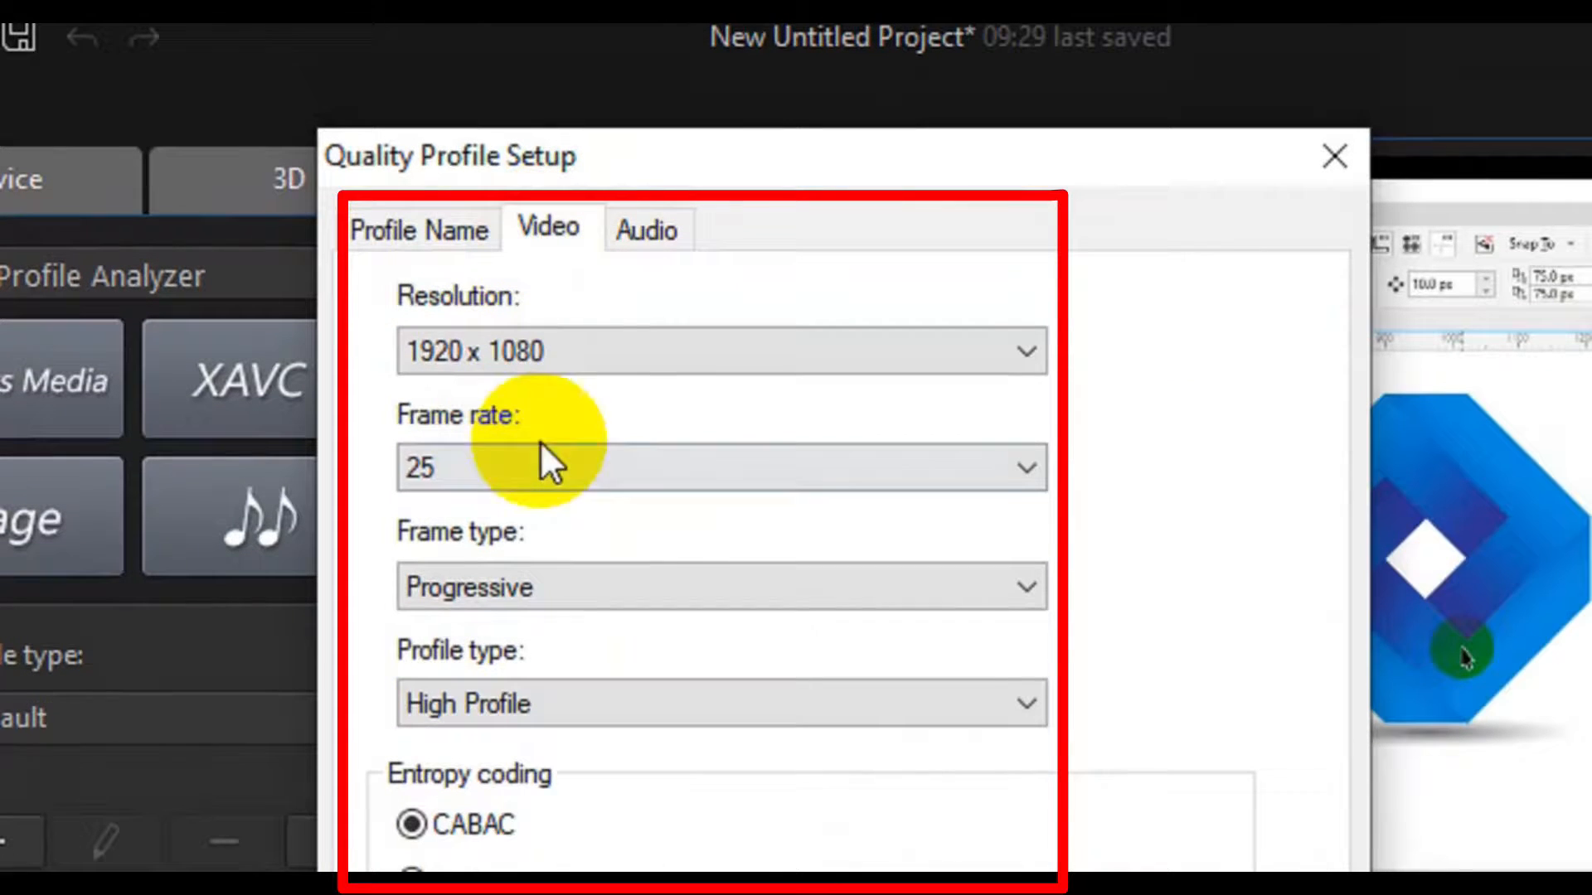
{"action": "left_click", "coordinate": [622, 355]}
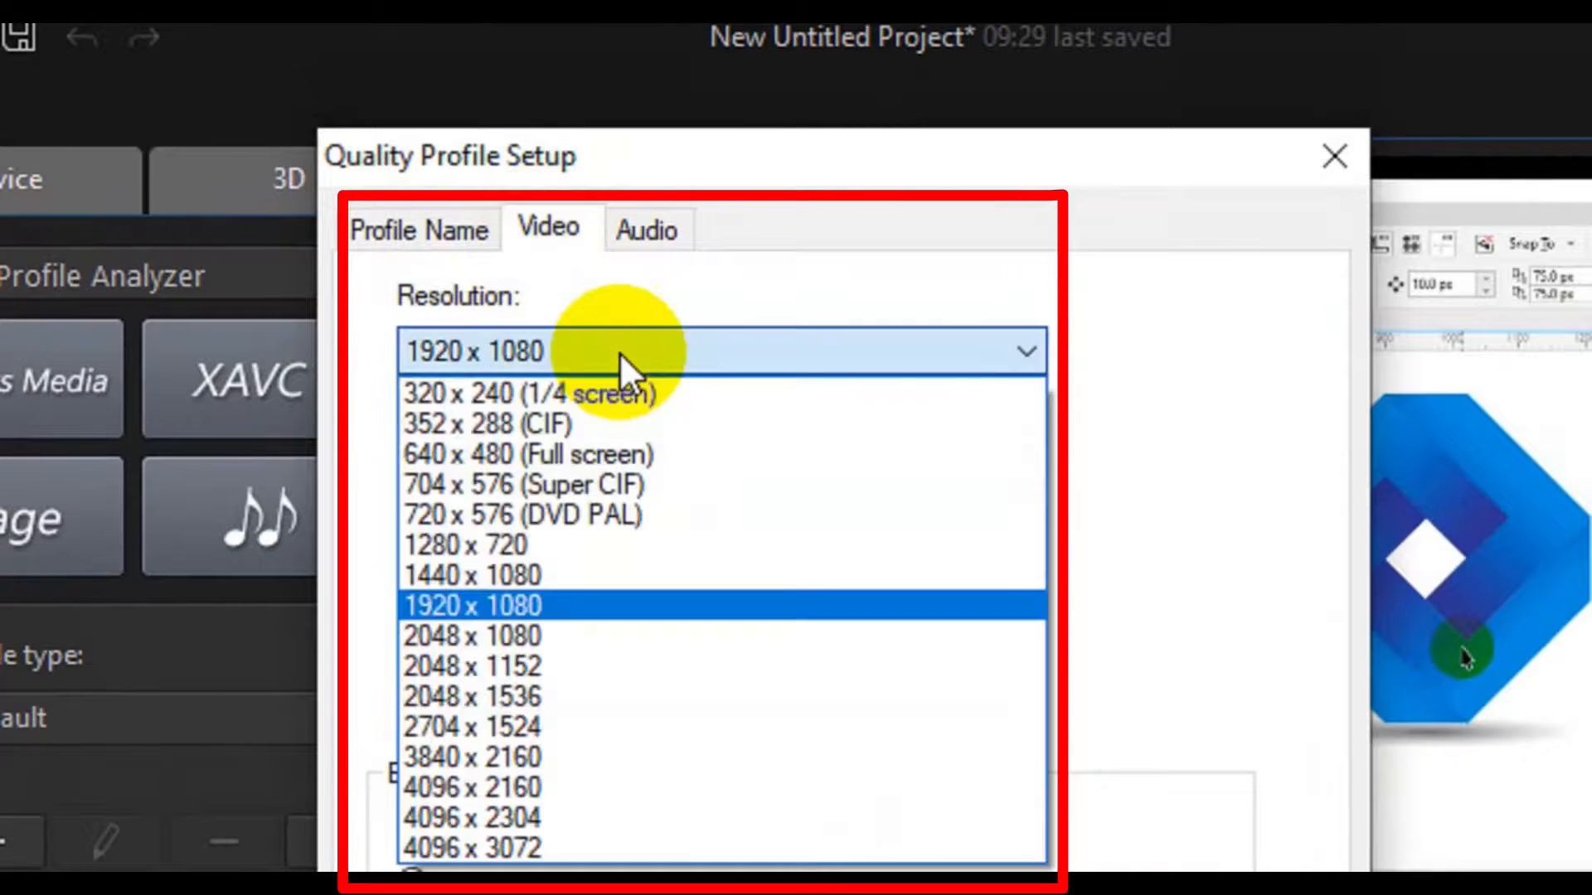
{"action": "left_click", "coordinate": [570, 599]}
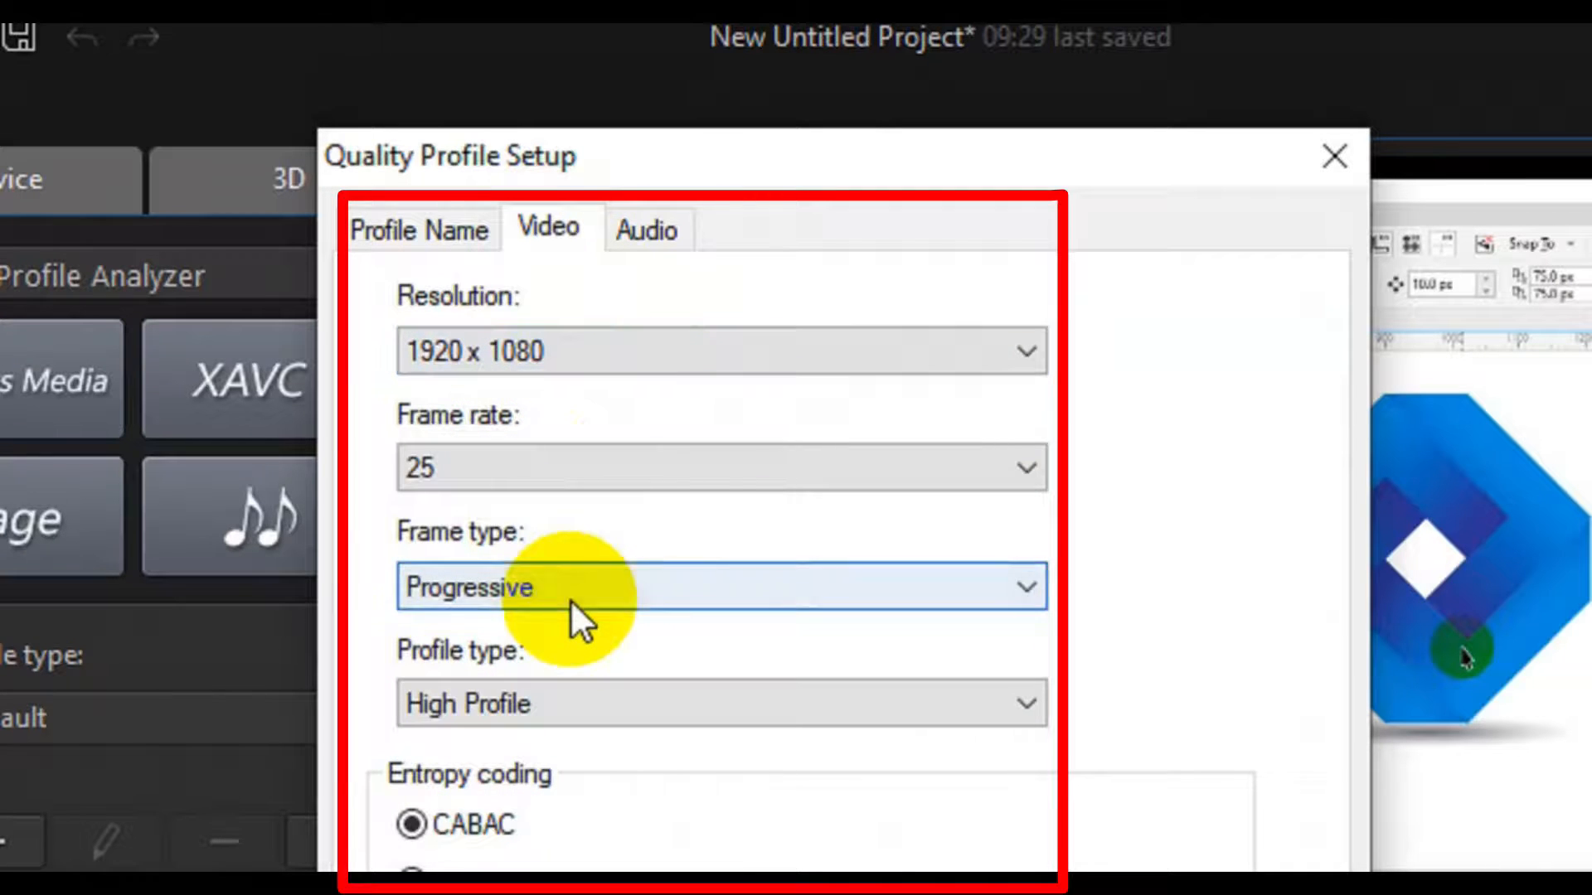
{"action": "left_click", "coordinate": [615, 476]}
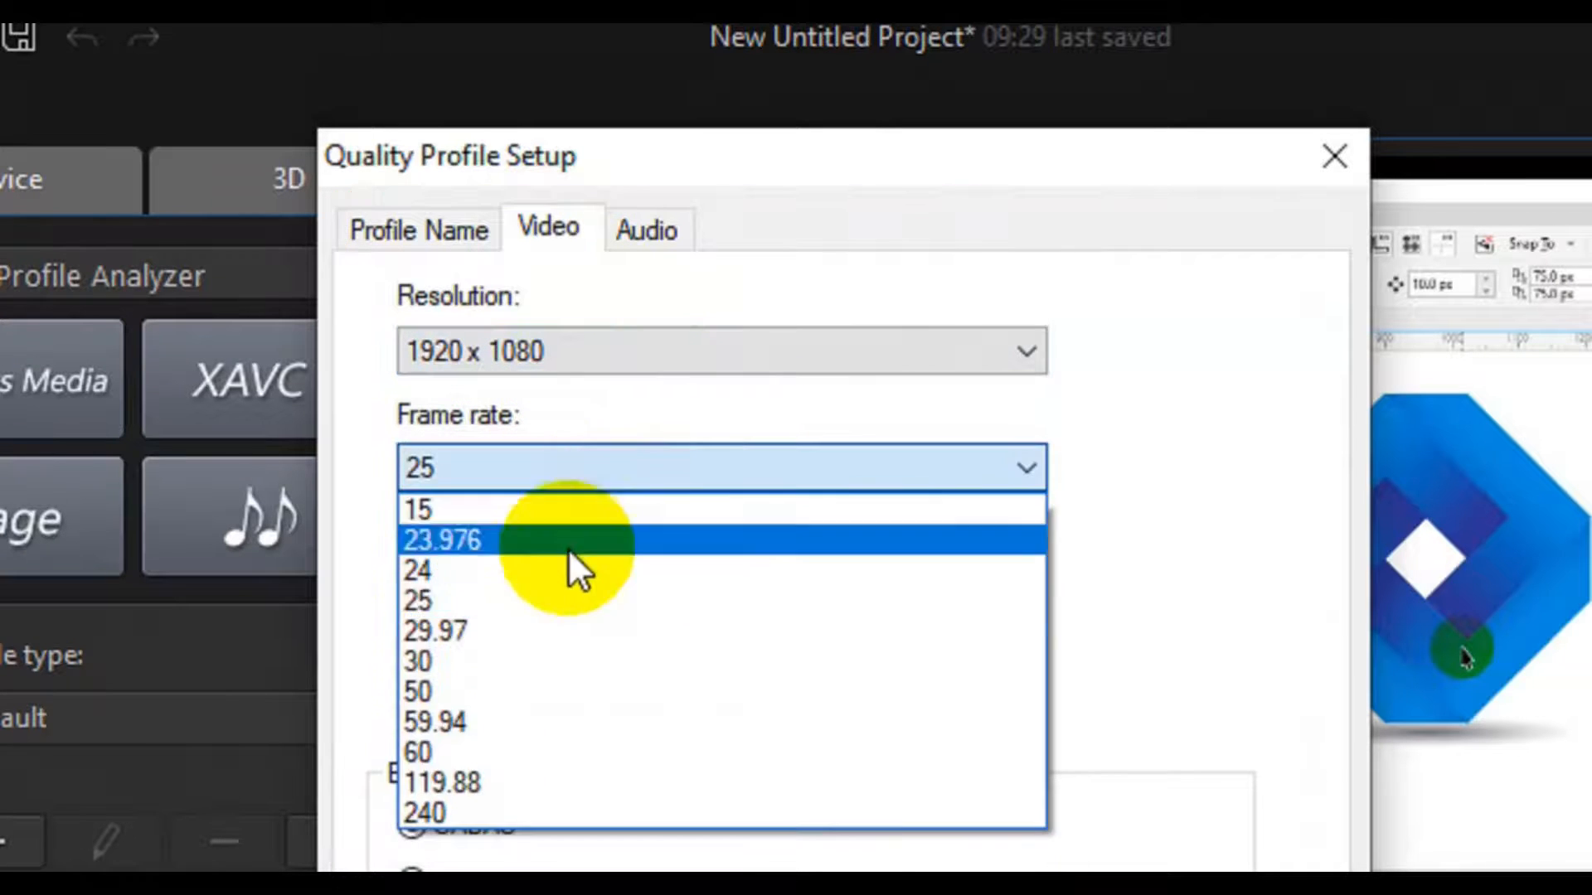
{"action": "left_click", "coordinate": [557, 661]}
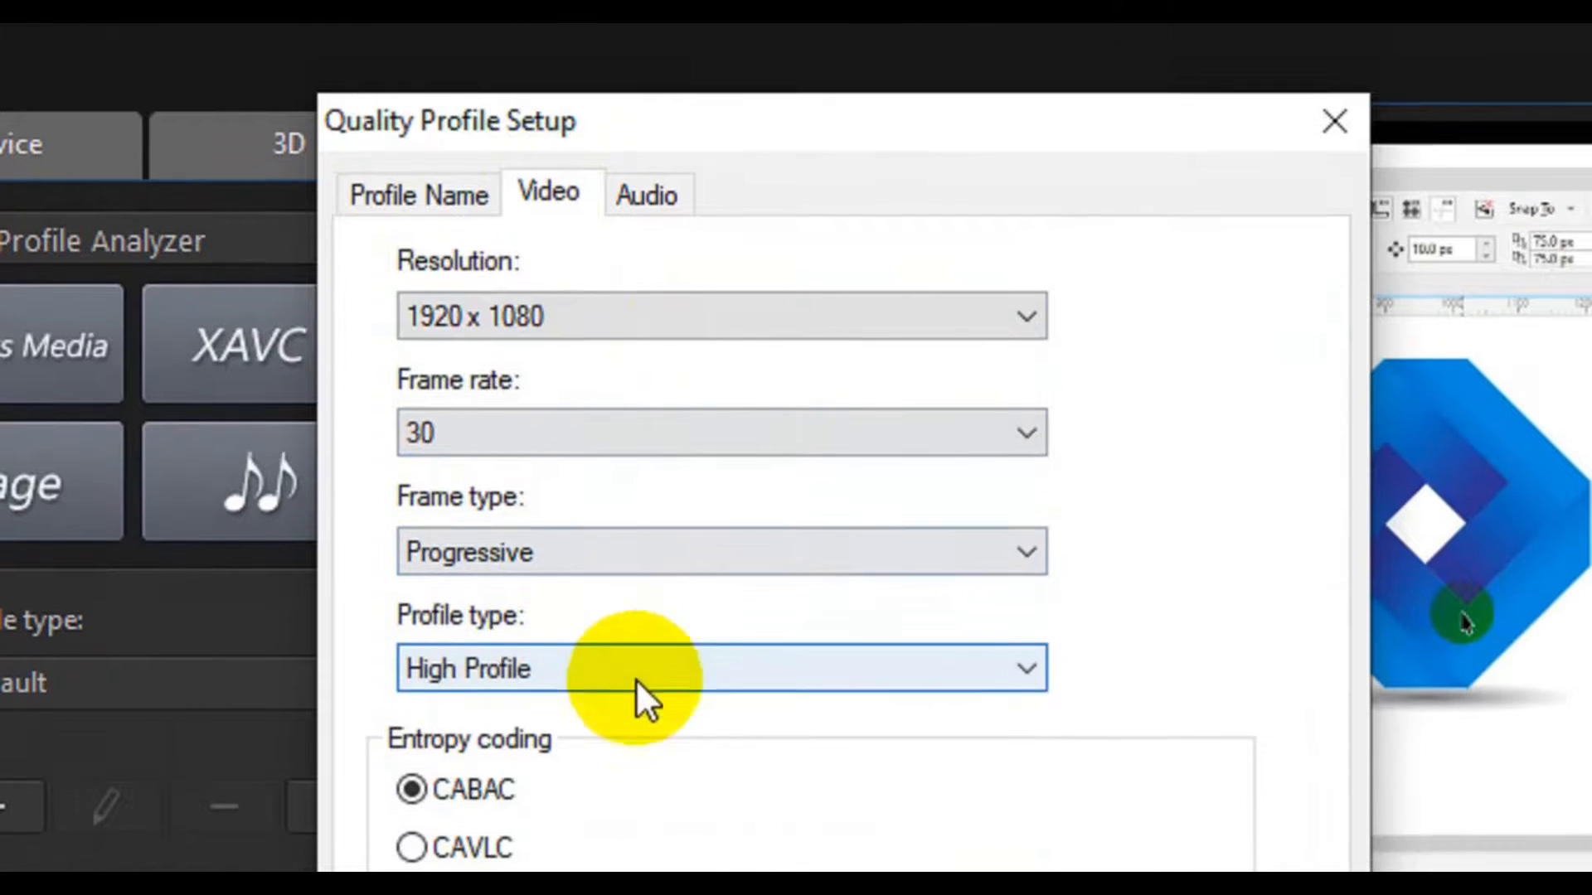
- Keep High Profile as the profile type, set the average bitrate to 8000 Kbps and save the custom quality profile
{"action": "left_click", "coordinate": [678, 700]}
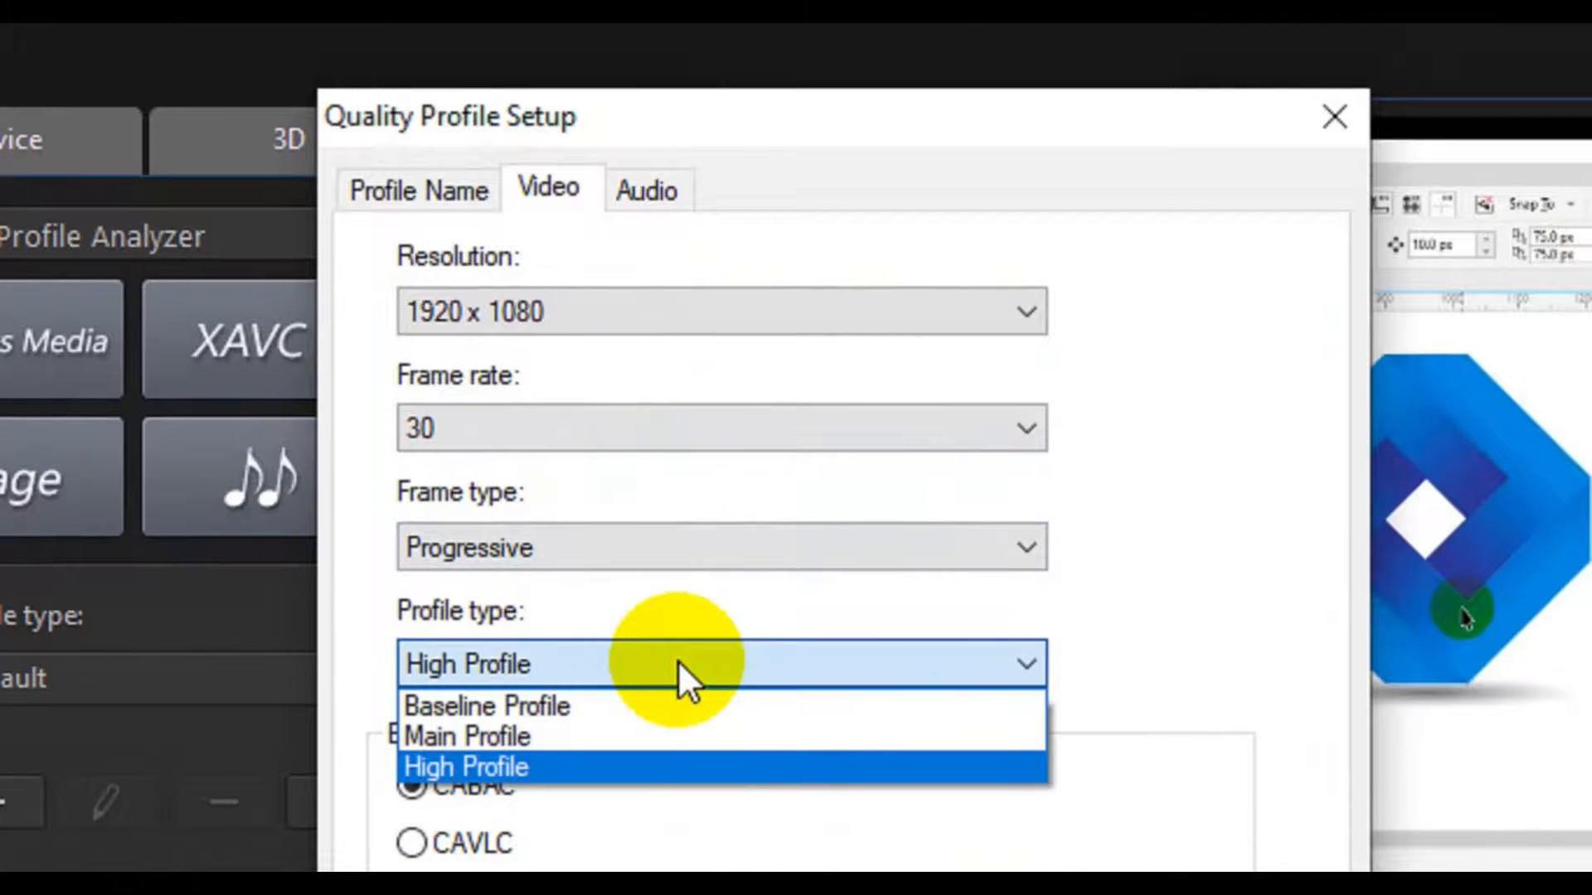
{"action": "left_click", "coordinate": [679, 660]}
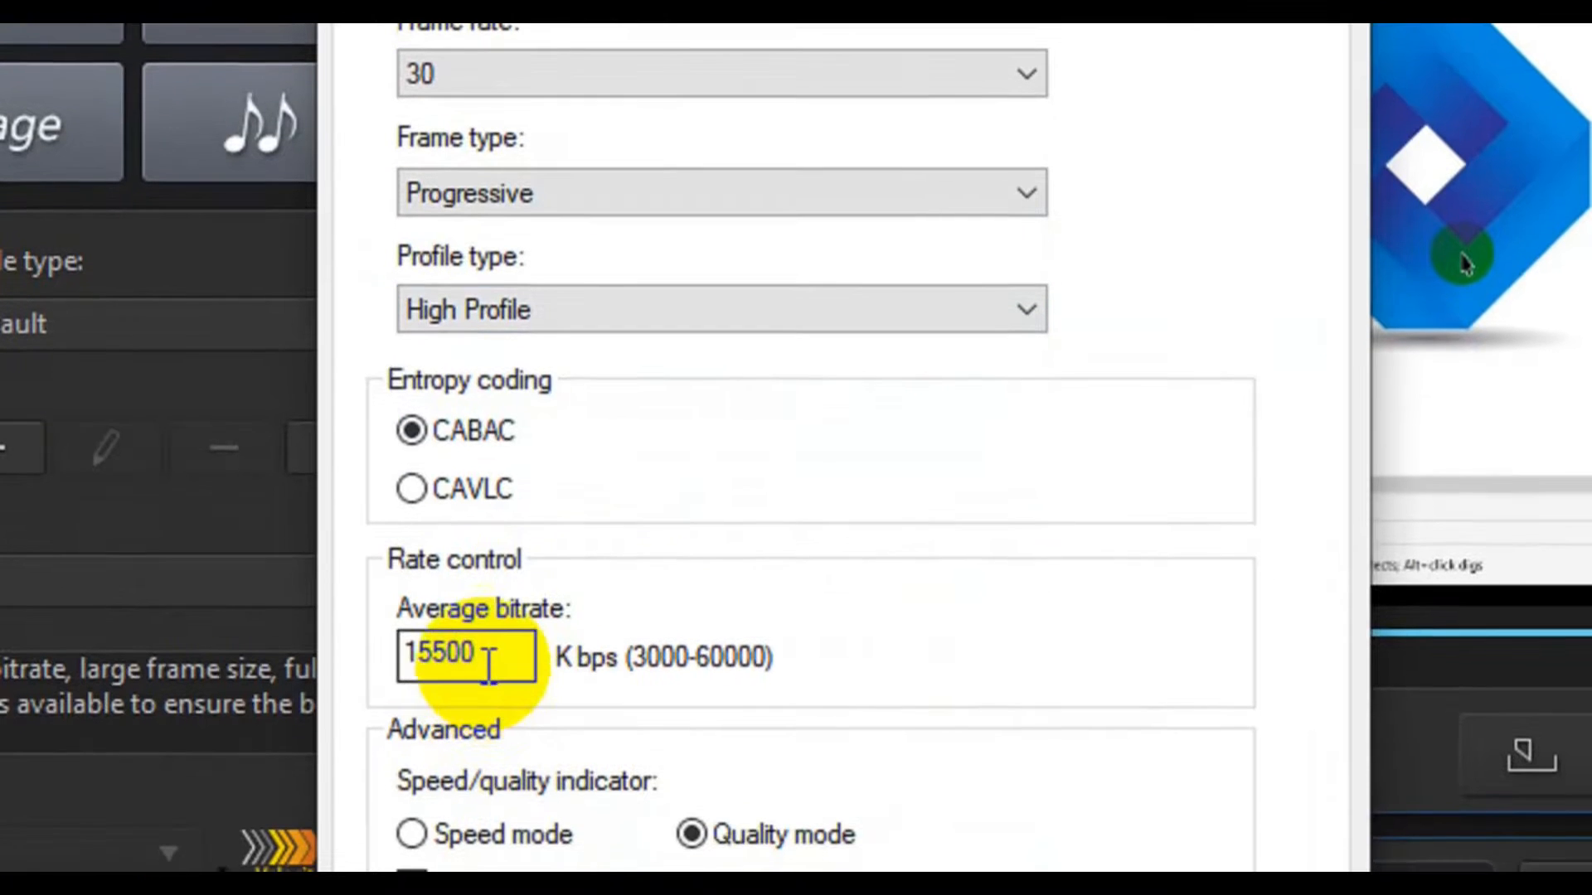
{"action": "left_click", "coordinate": [489, 663]}
{"action": "double_click", "coordinate": [490, 663]}
{"action": "type", "text": "8000"}
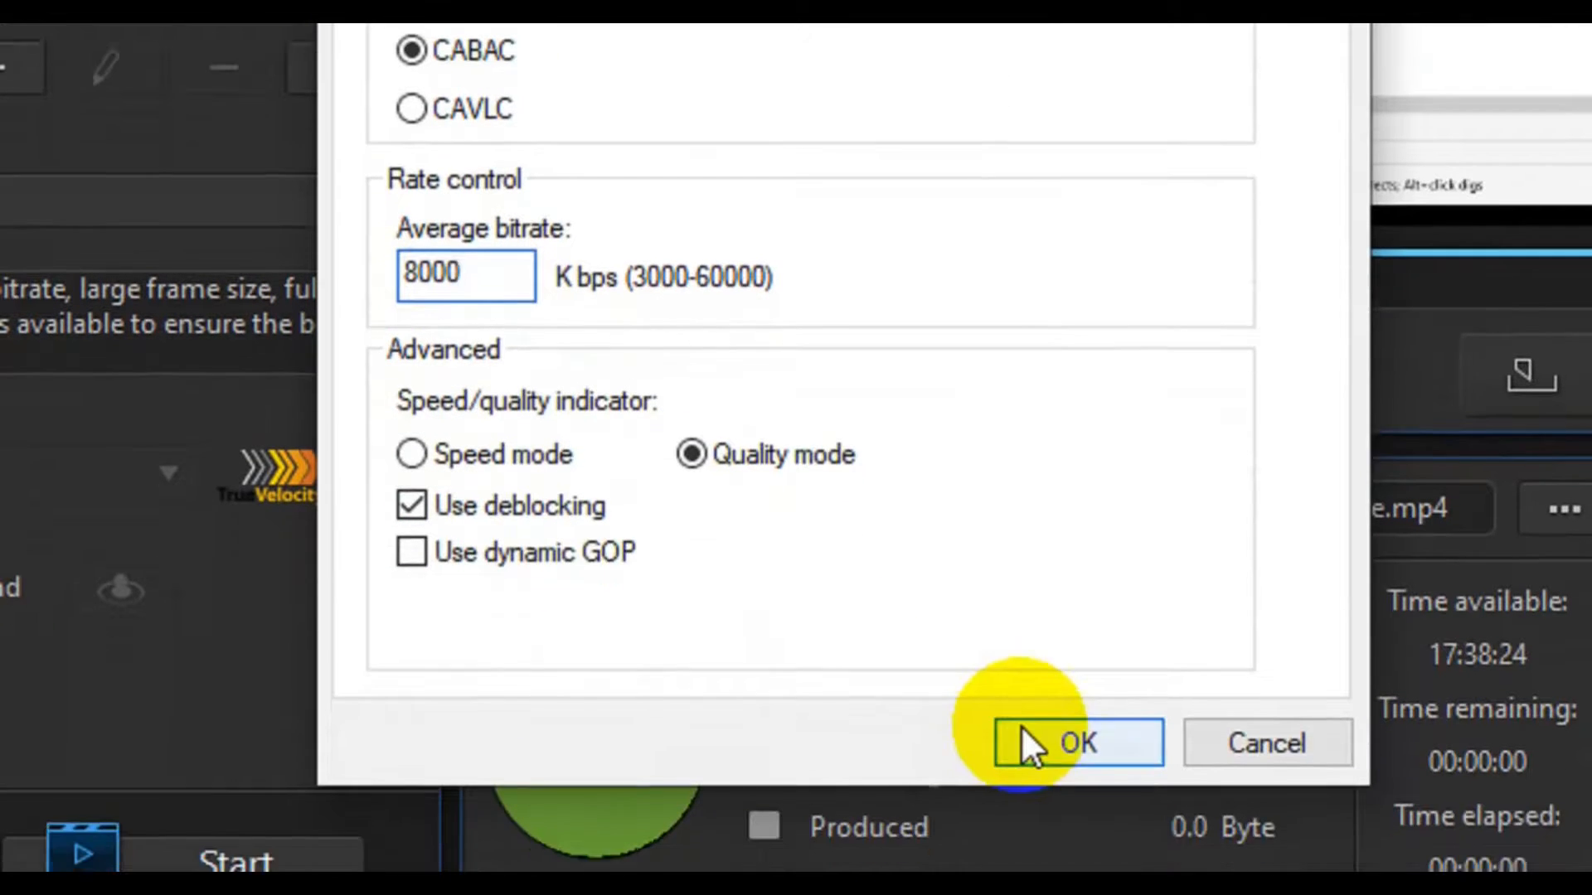
{"action": "left_click", "coordinate": [1031, 739]}
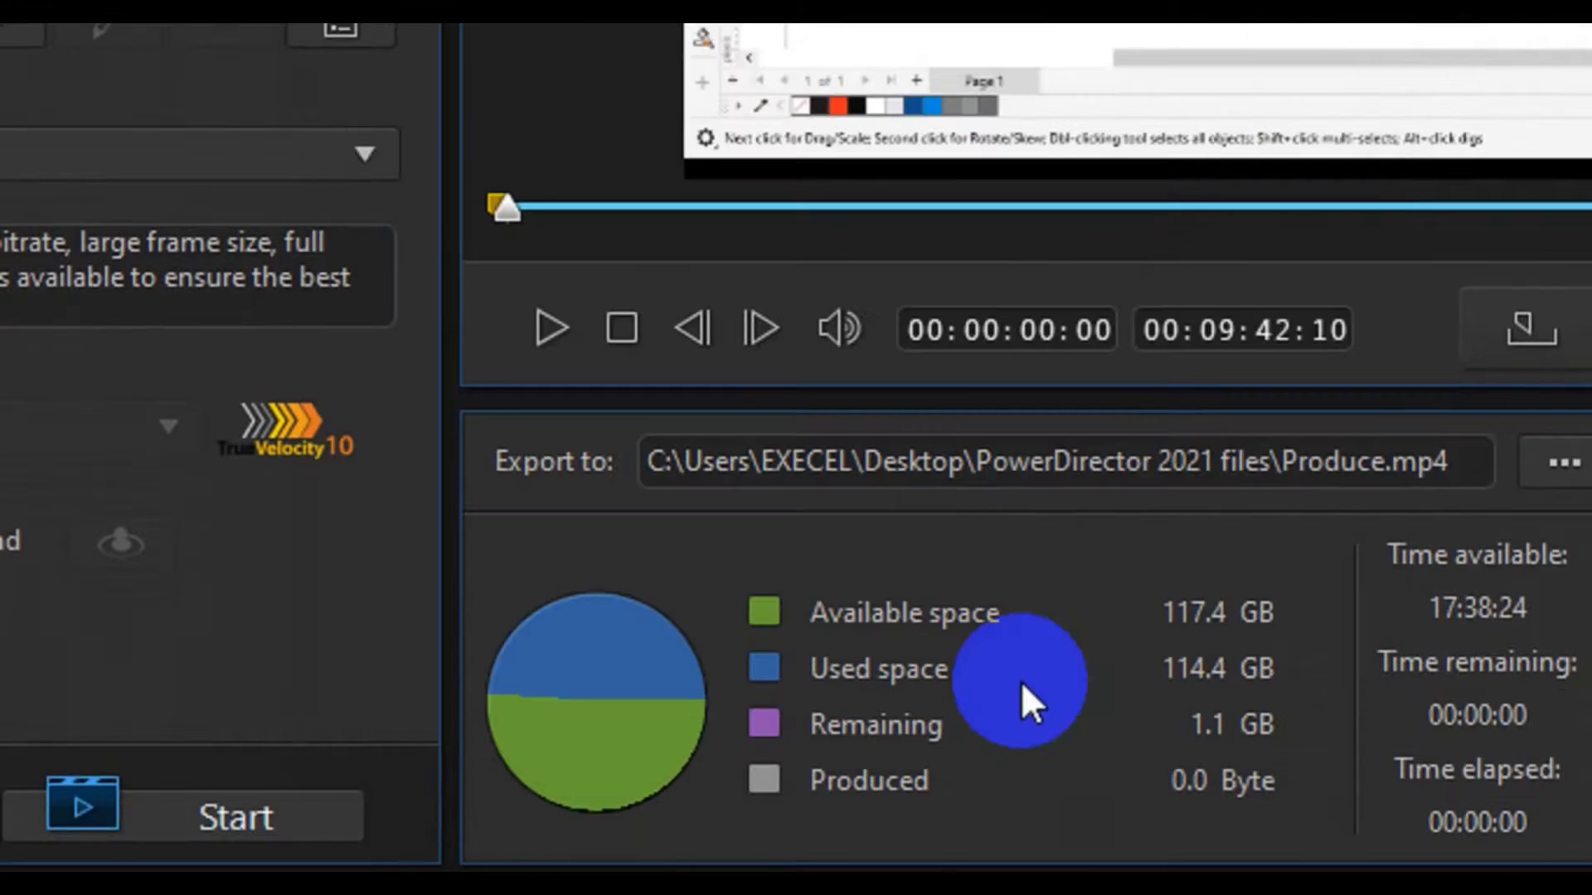